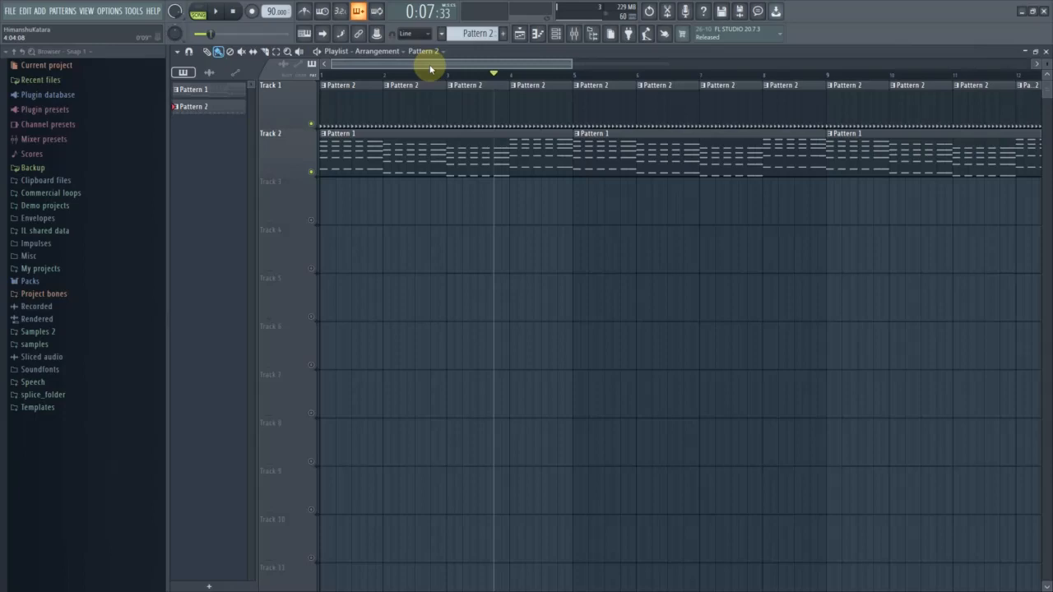
Switch to Chrome and look over the Iris 2 product page on Plugin Boutique
key(super)
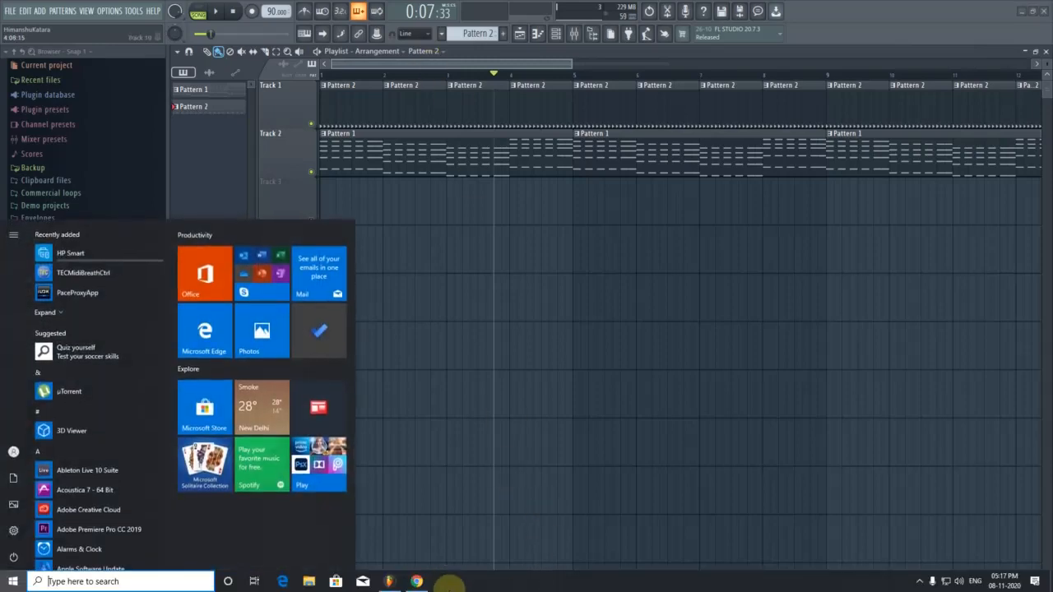
click(418, 580)
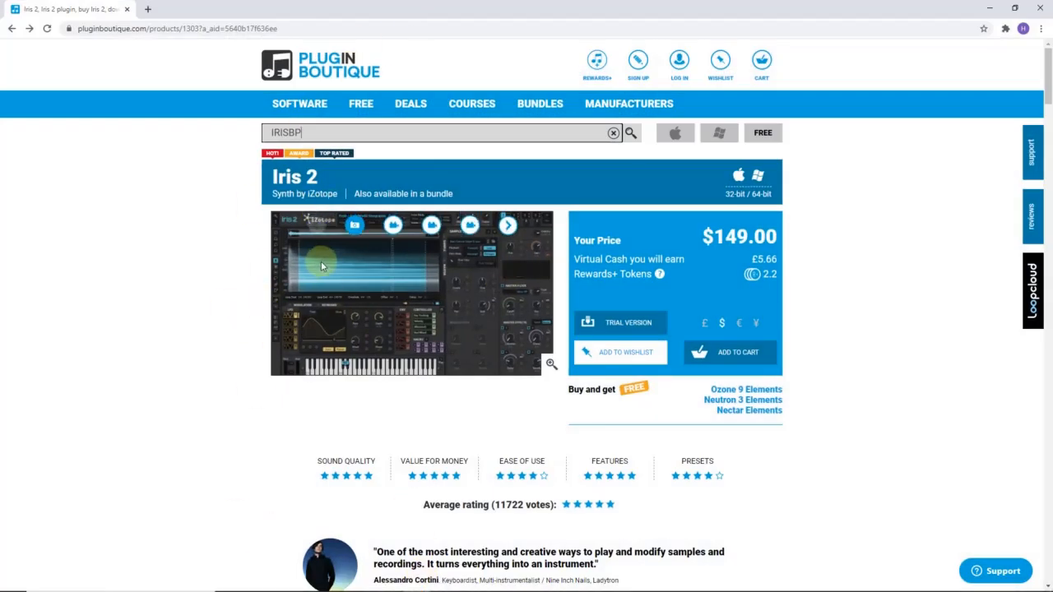
scroll(795, 461, down, 2)
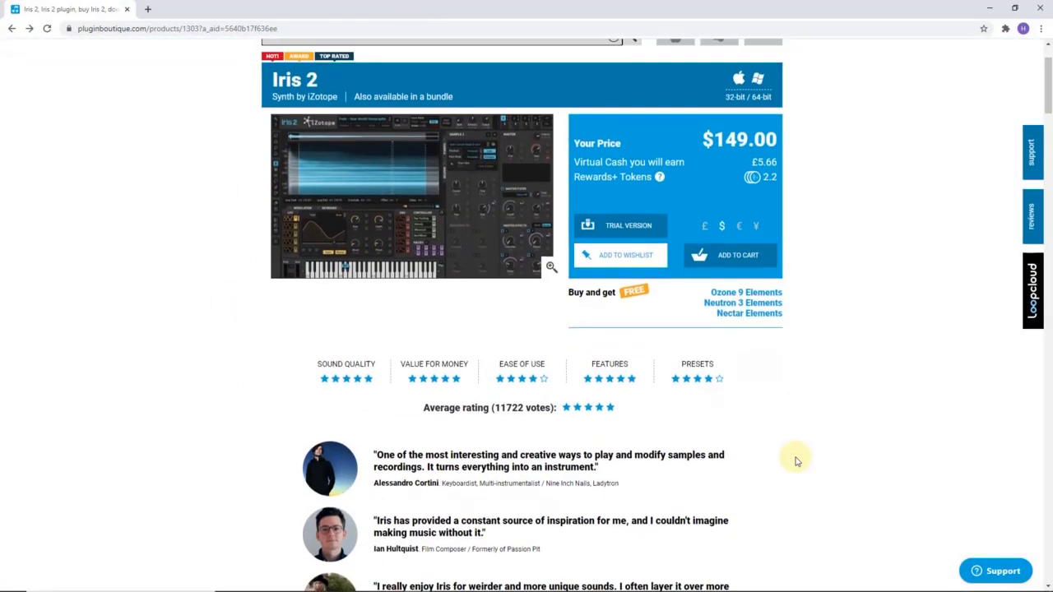
scroll(795, 460, up, 2)
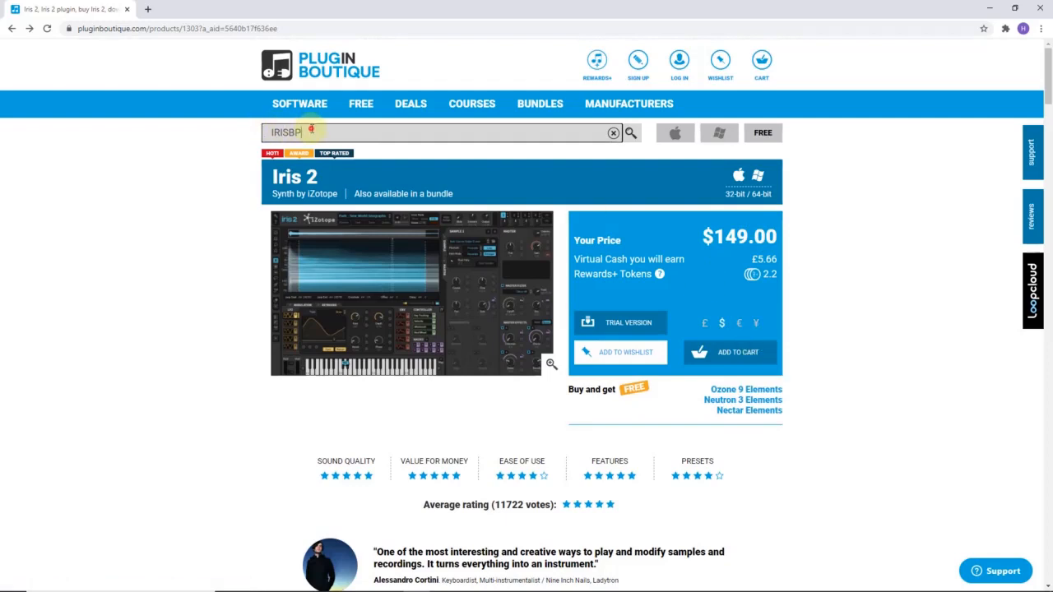
Highlight the IRISBP text in the page's search box, review the product page, and return to FL Studio
double_click(274, 132)
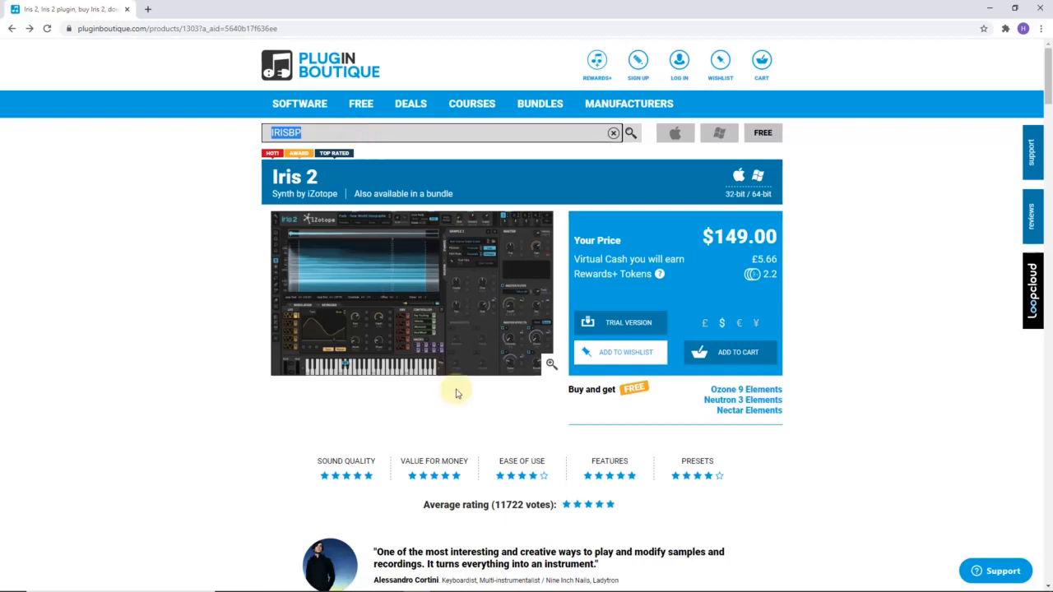
scroll(478, 485, down, 1)
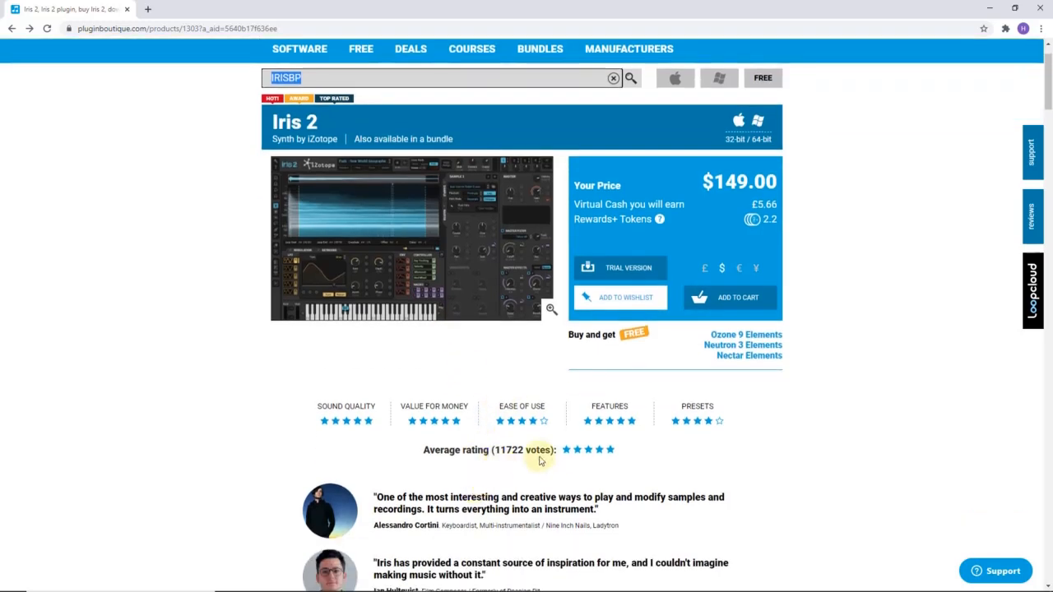
scroll(592, 422, down, 1)
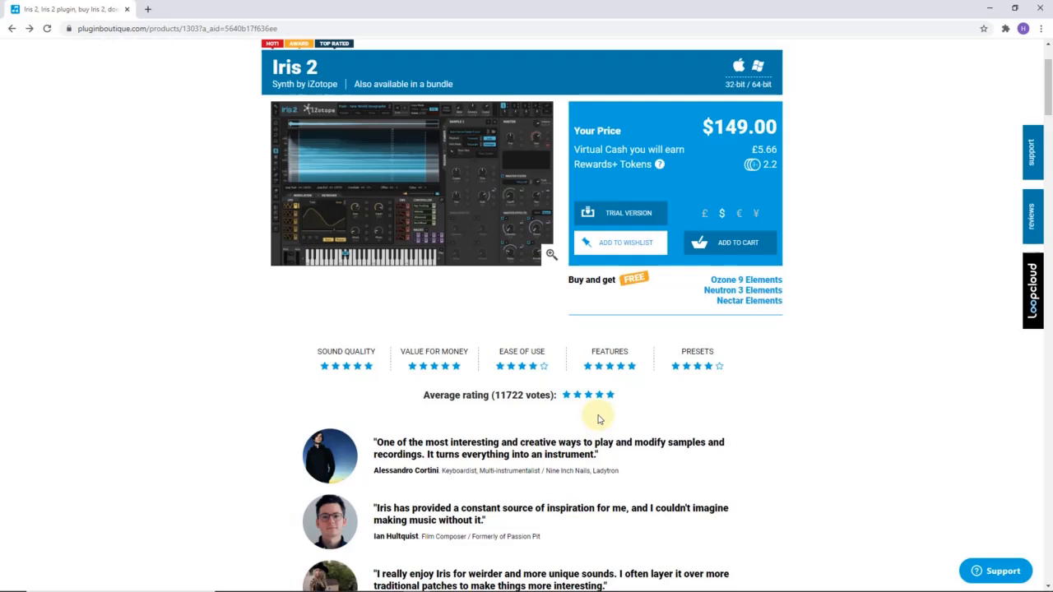
scroll(576, 461, up, 2)
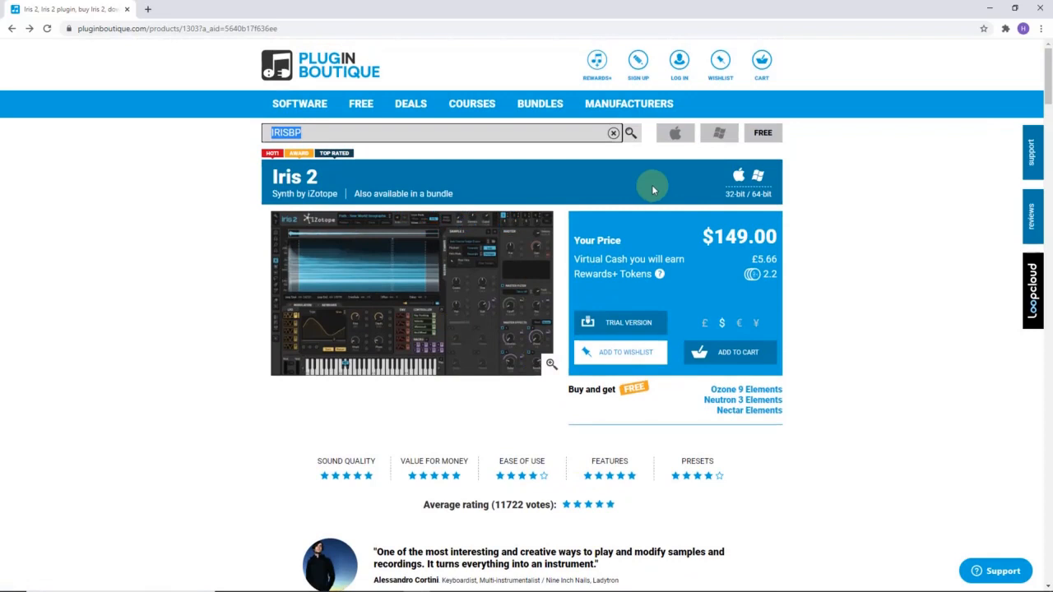
click(356, 132)
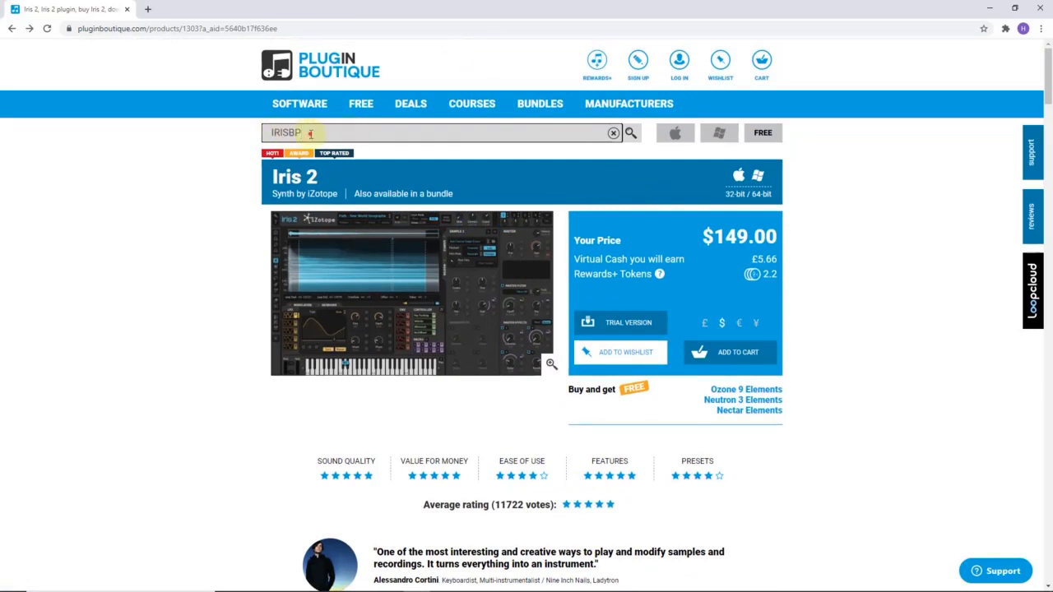
drag(303, 133, 282, 132)
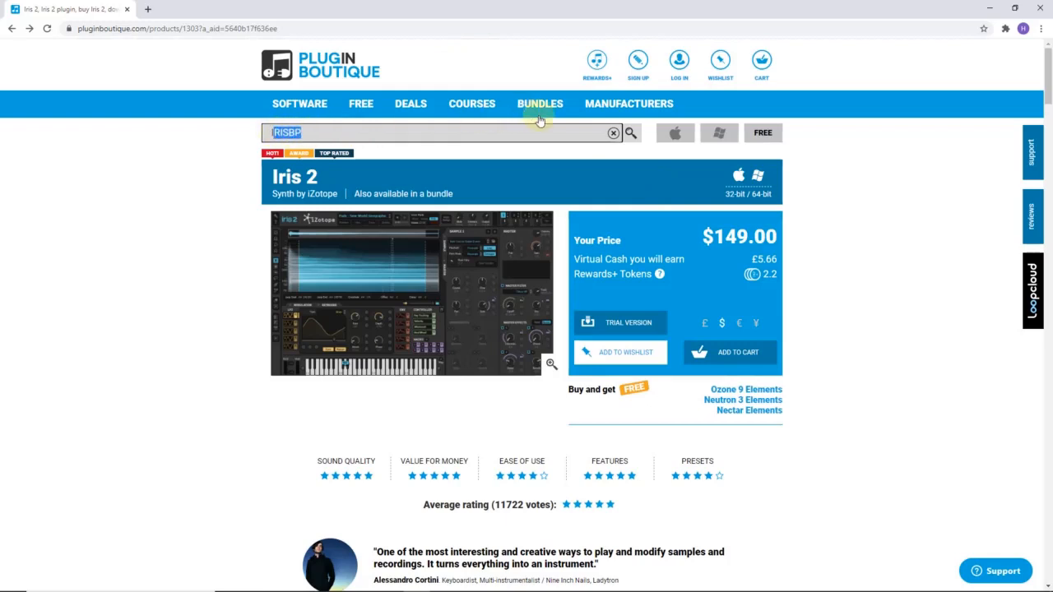
click(820, 476)
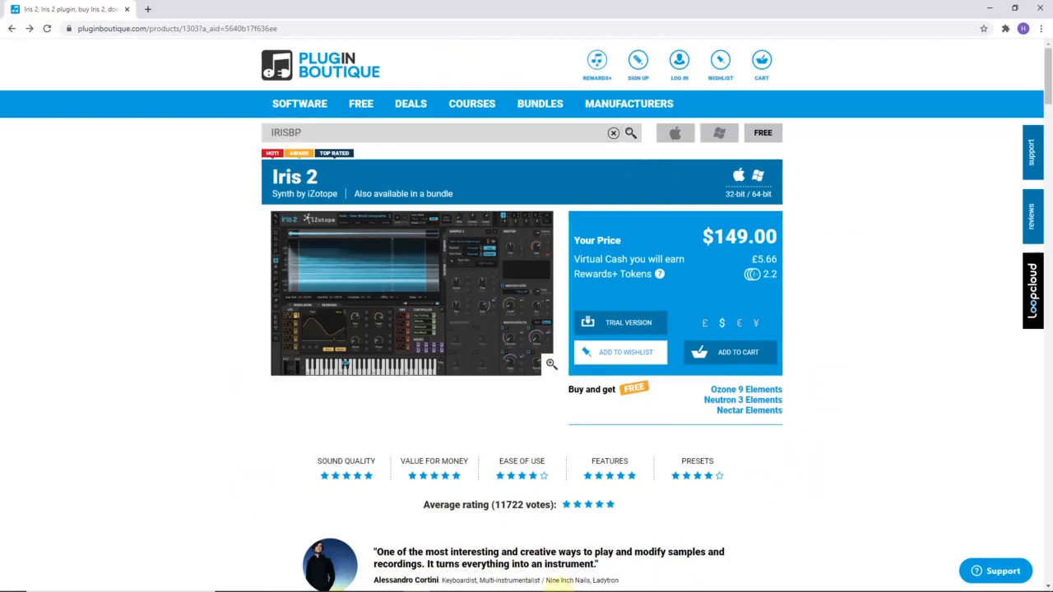
click(990, 8)
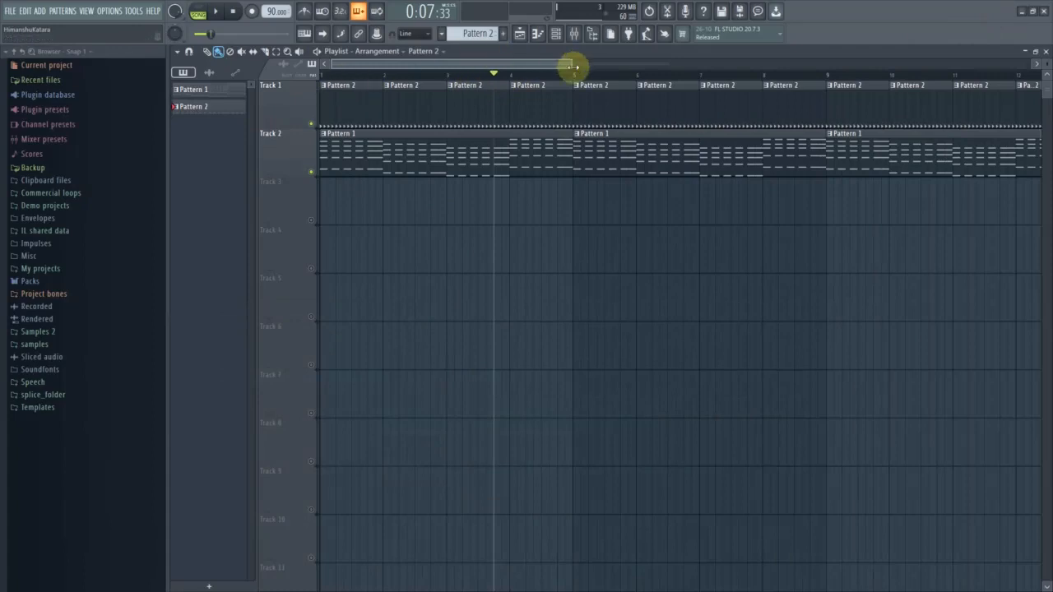
Fit the whole arrangement in the playlist and play the song from the start, pausing after about four bars
drag(573, 66, 700, 68)
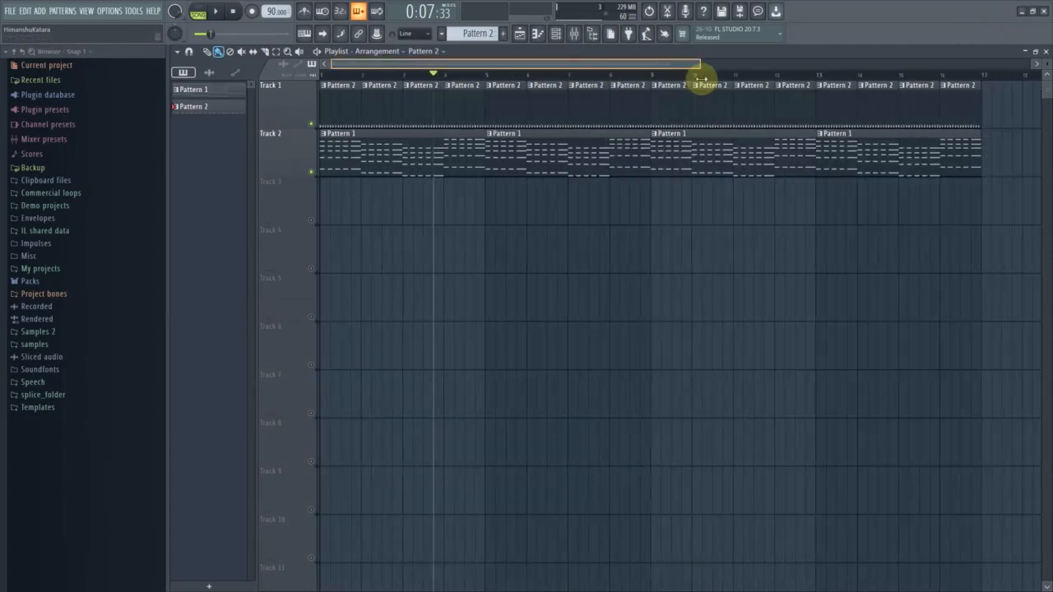
click(233, 11)
click(215, 12)
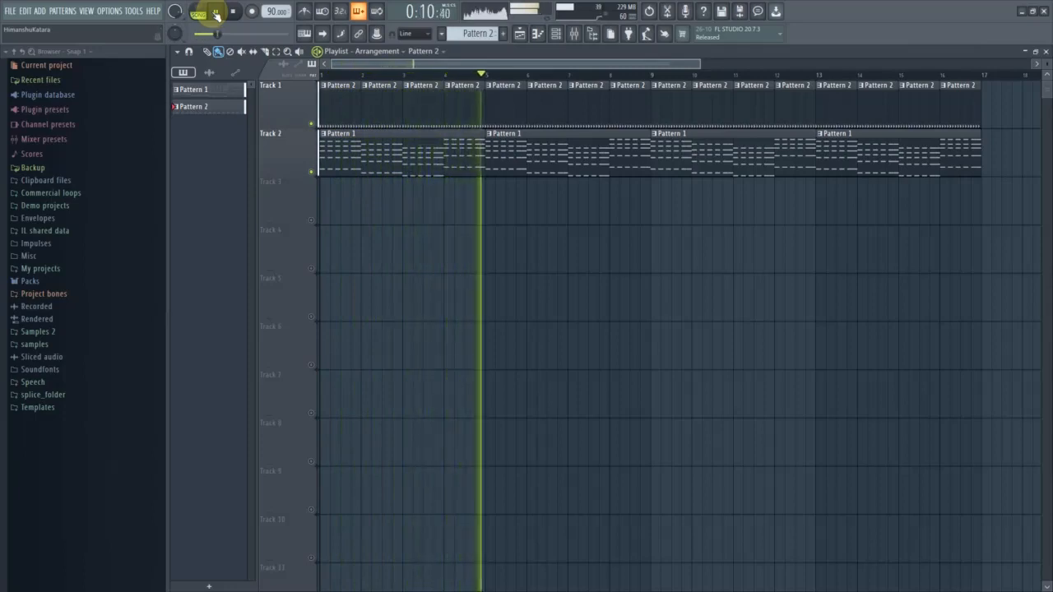
click(216, 14)
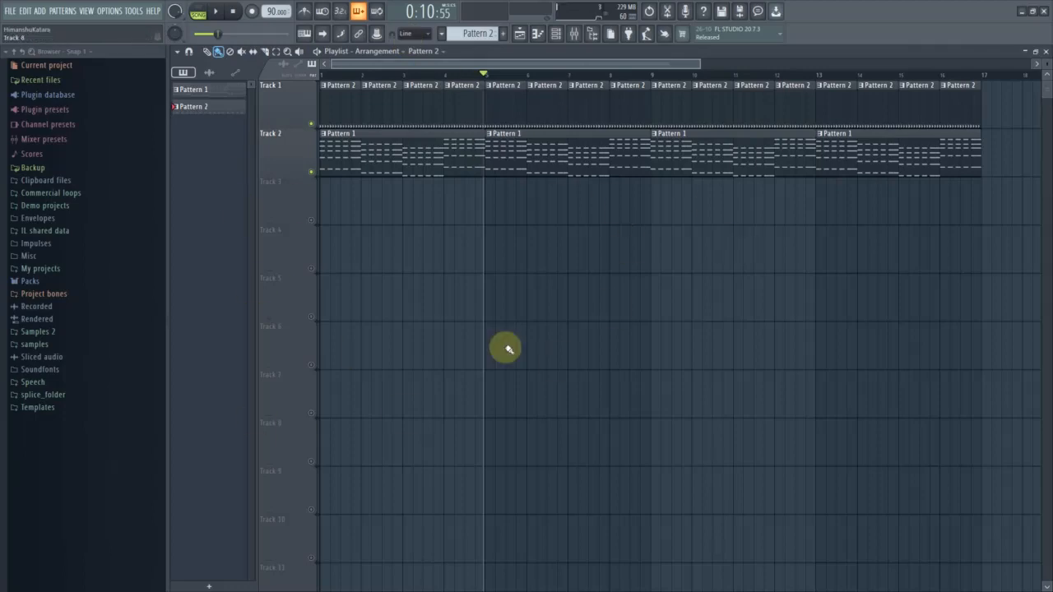
Open Fruity Love Philter on mixer Insert 1 and arrange the mixer and plugin windows clear of the pattern clips
click(574, 34)
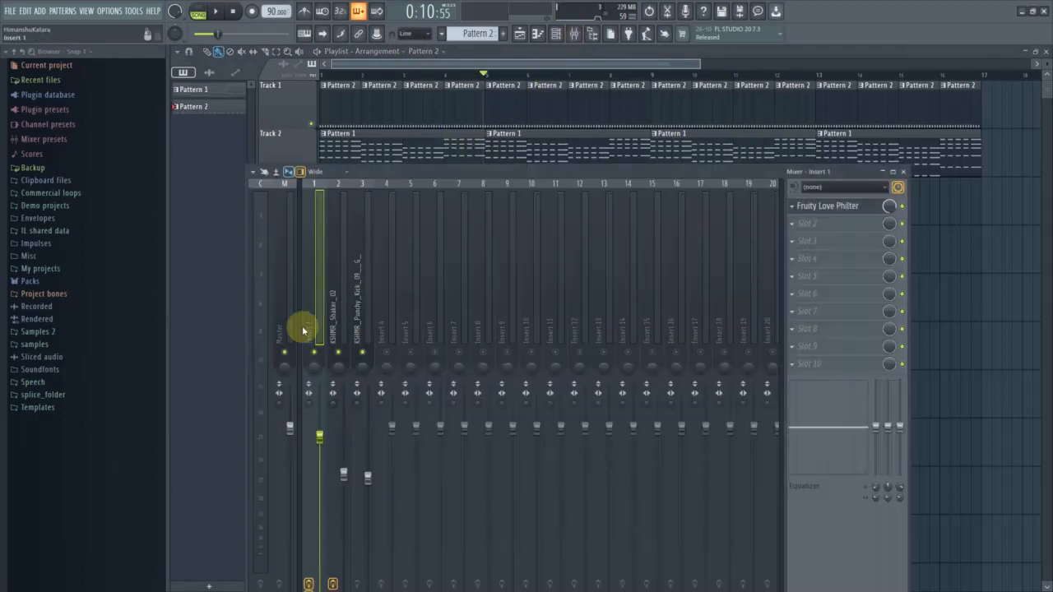
click(846, 210)
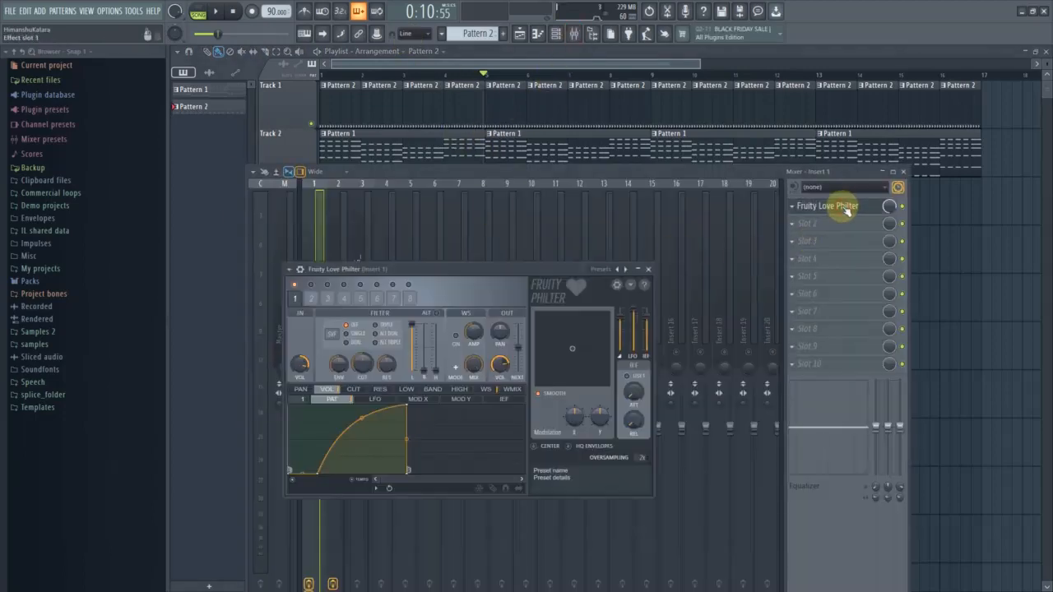
drag(429, 172, 447, 538)
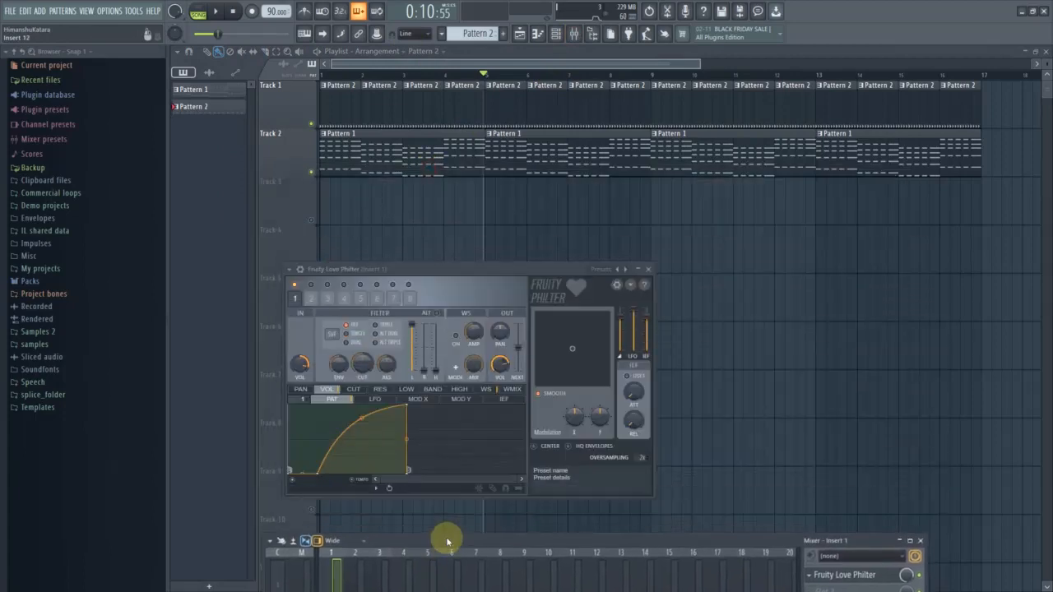
drag(362, 269, 497, 225)
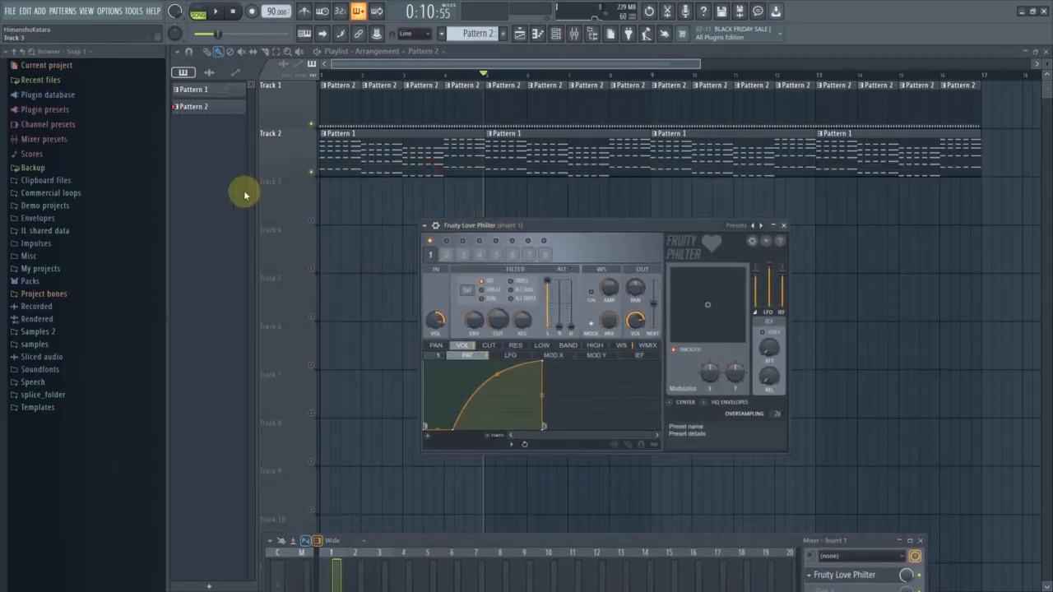
Solo Track 2 in the playlist and play the song from the start
drag(699, 63, 560, 64)
right_click(310, 171)
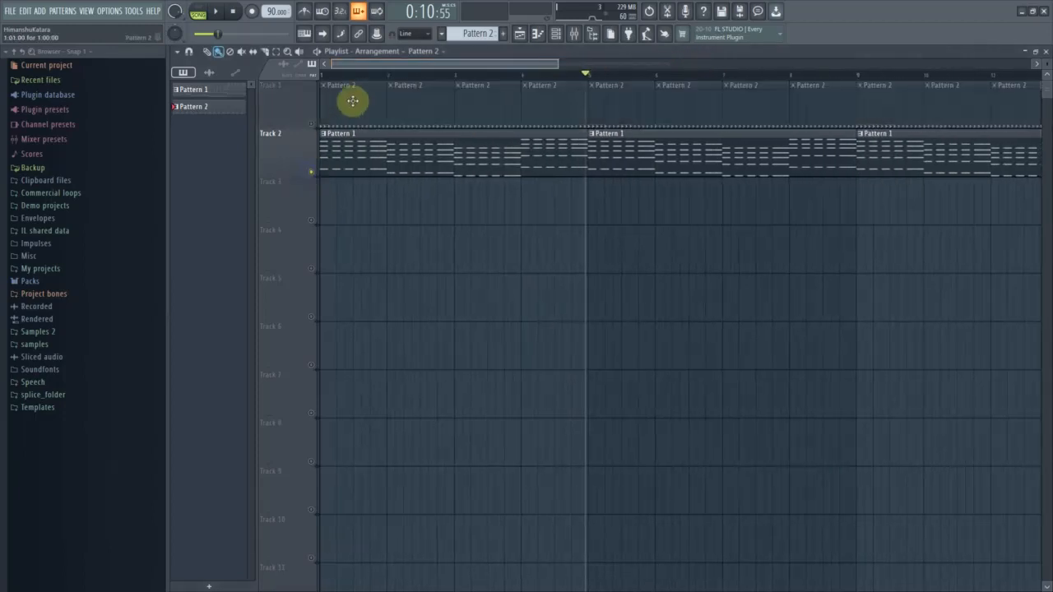
click(235, 11)
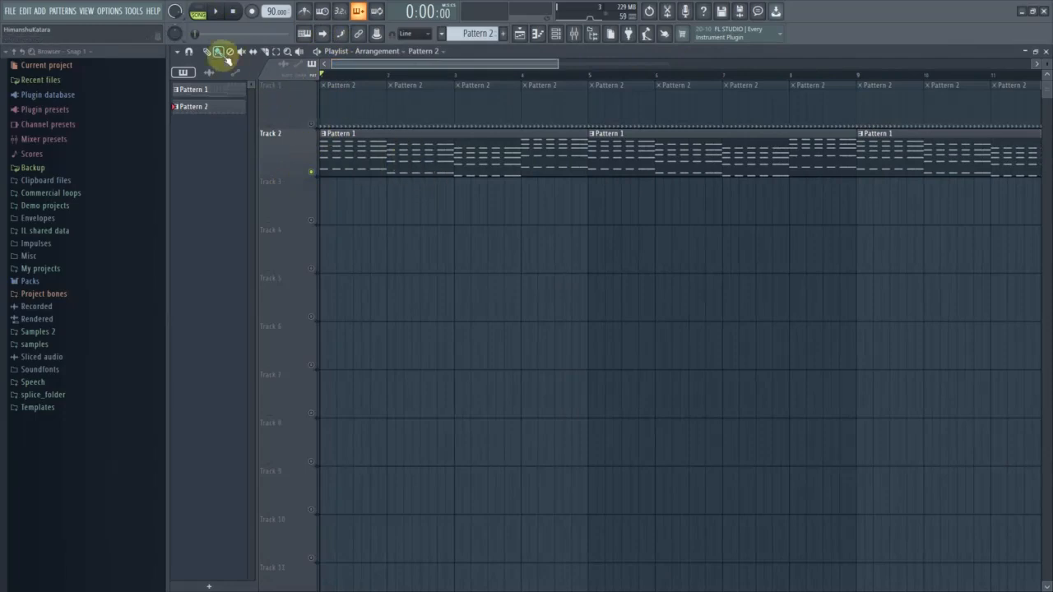
click(218, 11)
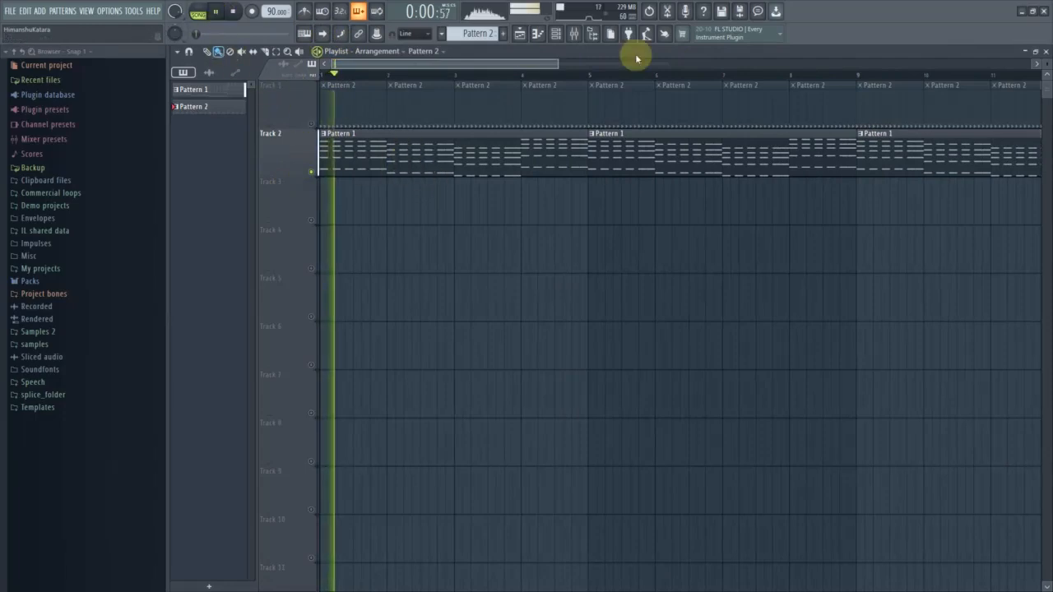
Reopen the mixer and Insert 1's Fruity Love Philter during playback, reposition both windows, and stop the song
click(575, 34)
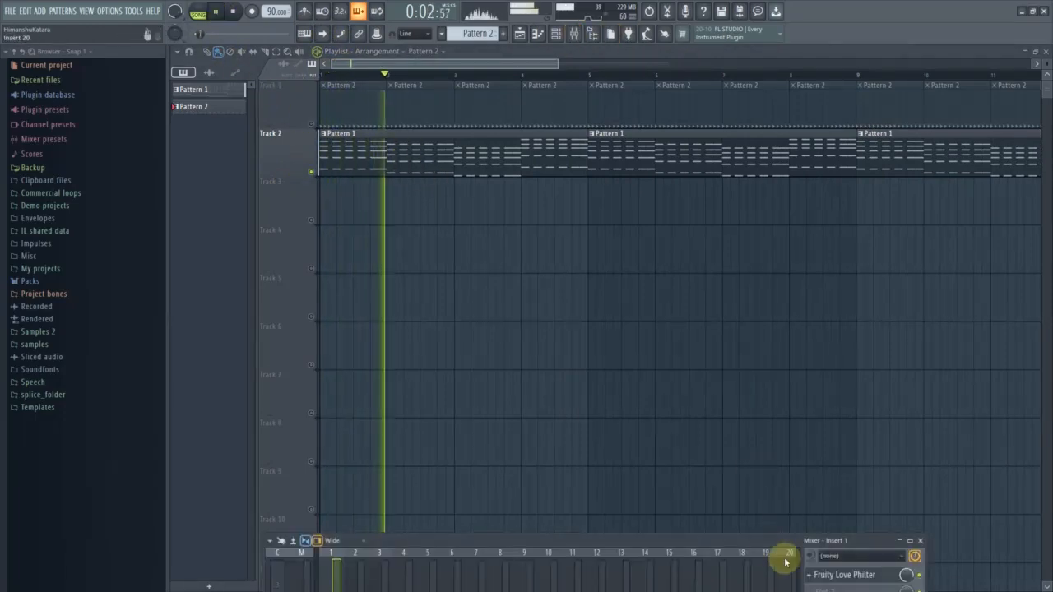
drag(738, 540, 545, 430)
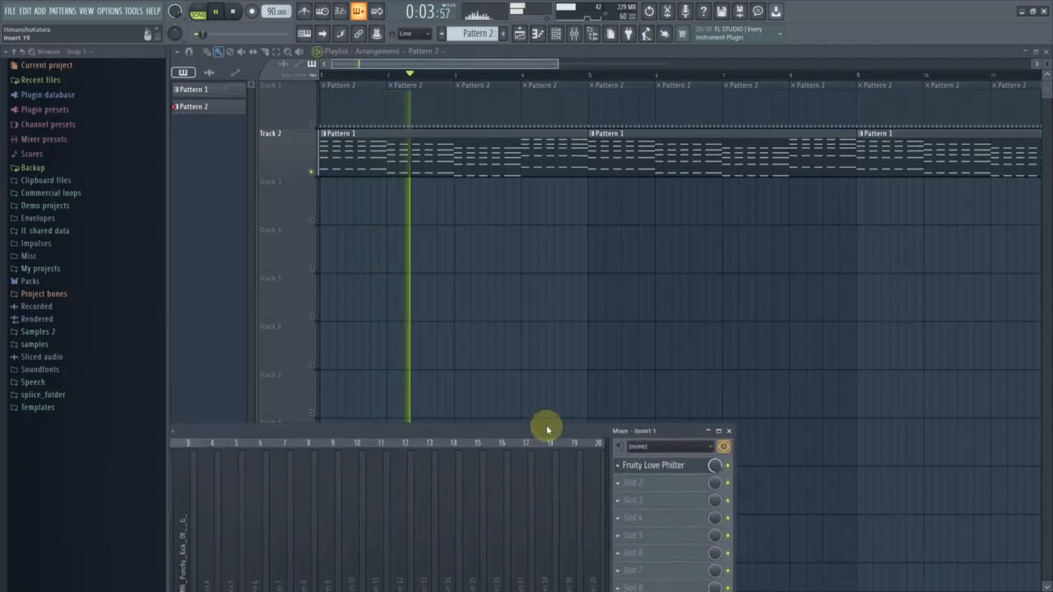
click(660, 469)
drag(357, 431, 366, 540)
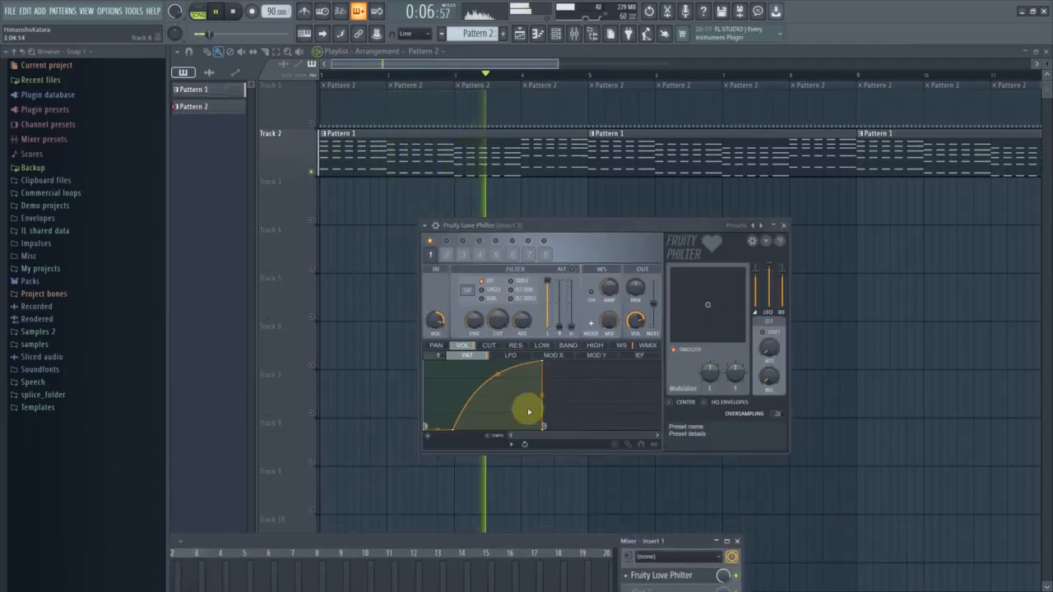
drag(534, 227, 433, 217)
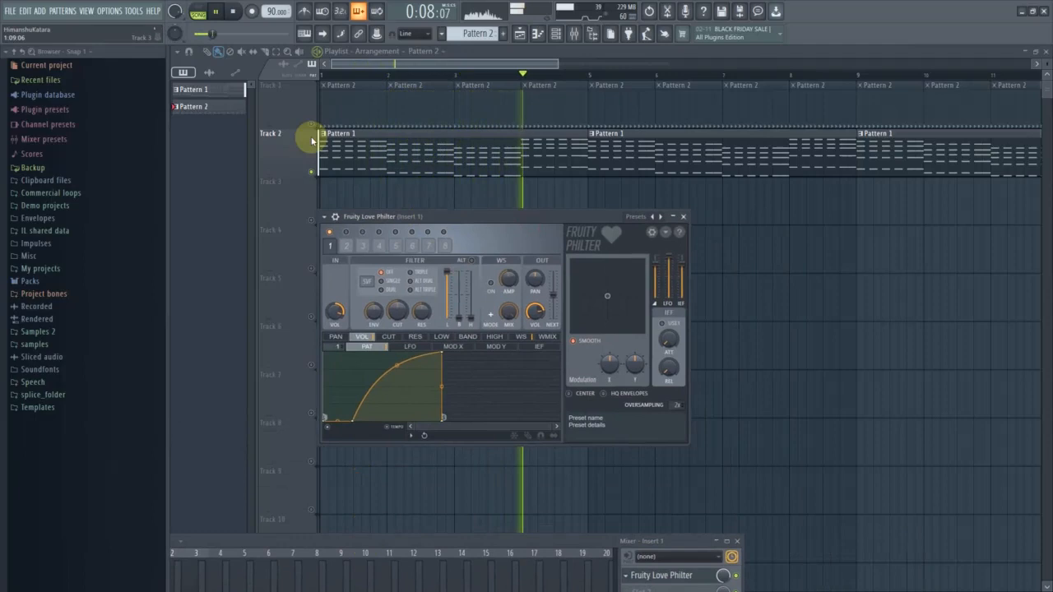
click(233, 10)
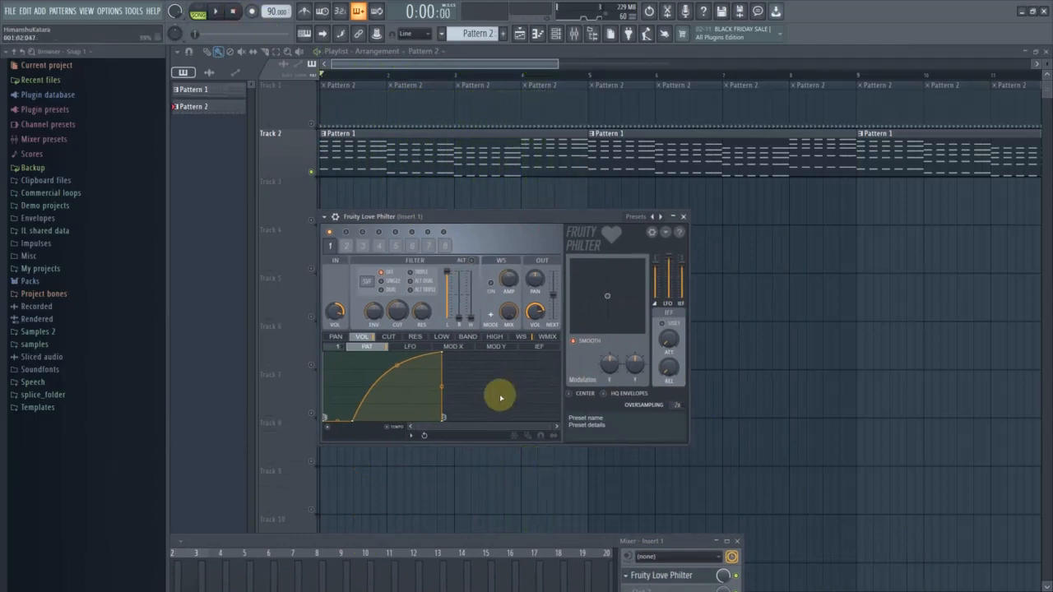
Bring Insert 1's effect slots into view and play the soloed chords from the start, pausing during the second bar
drag(645, 536, 647, 445)
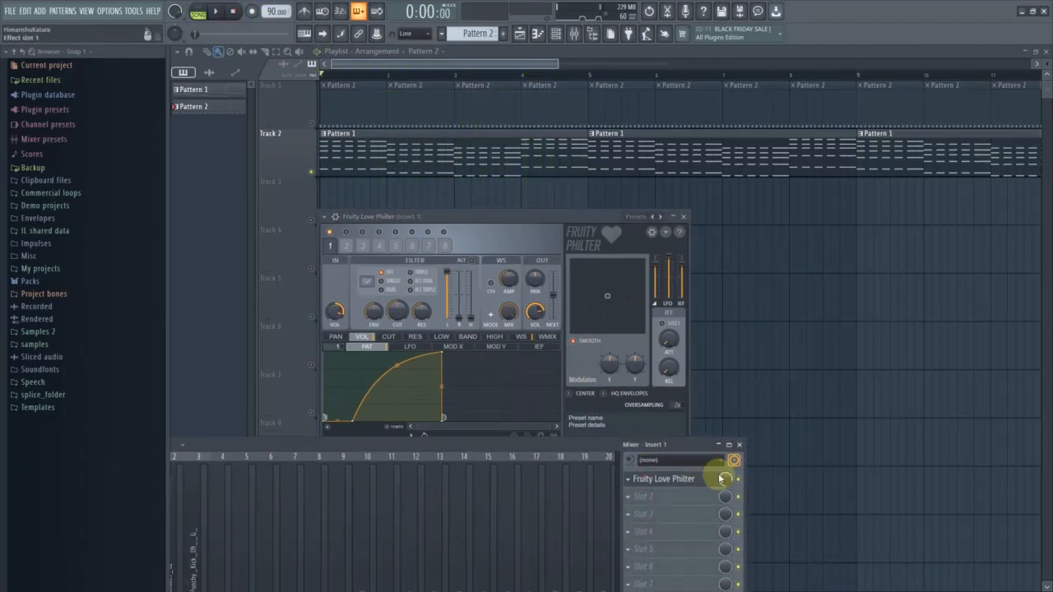
click(215, 11)
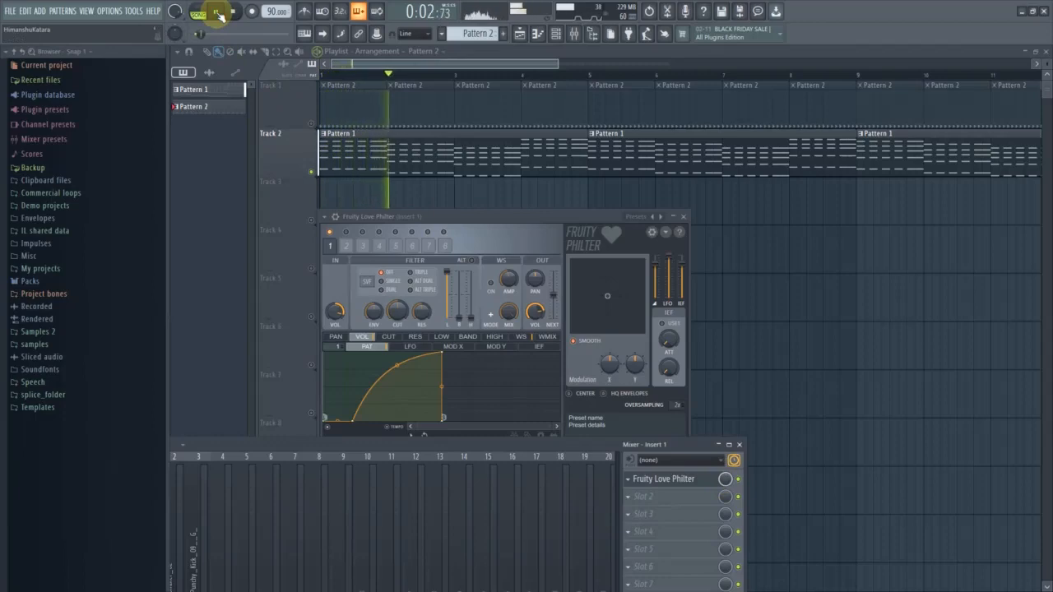
click(216, 13)
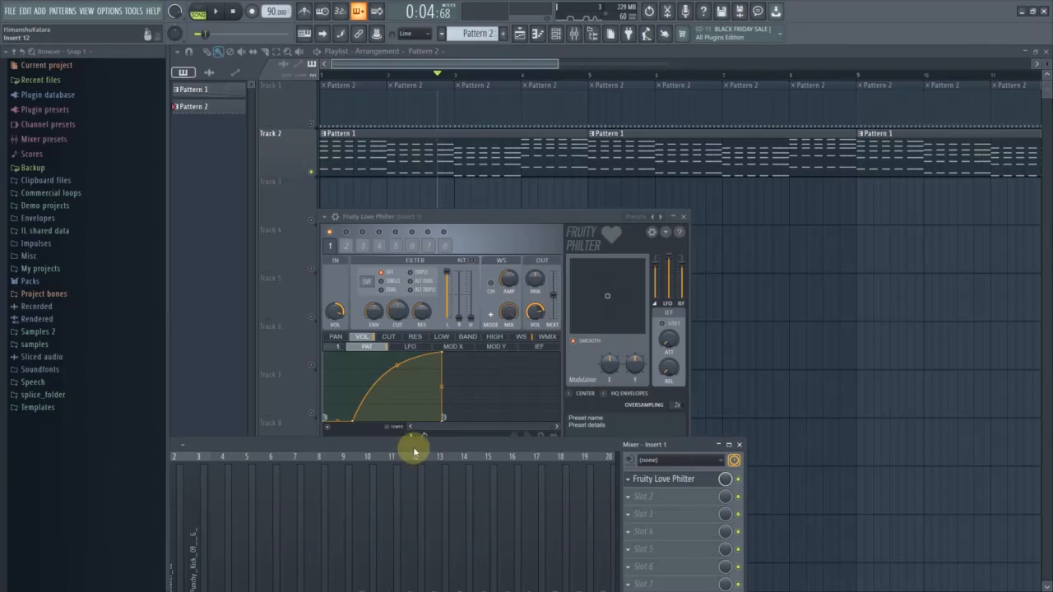
Bypass the first Fruity Love Philter on Insert 1 and load a second one in slot 2 with the Default preset
drag(418, 447, 518, 424)
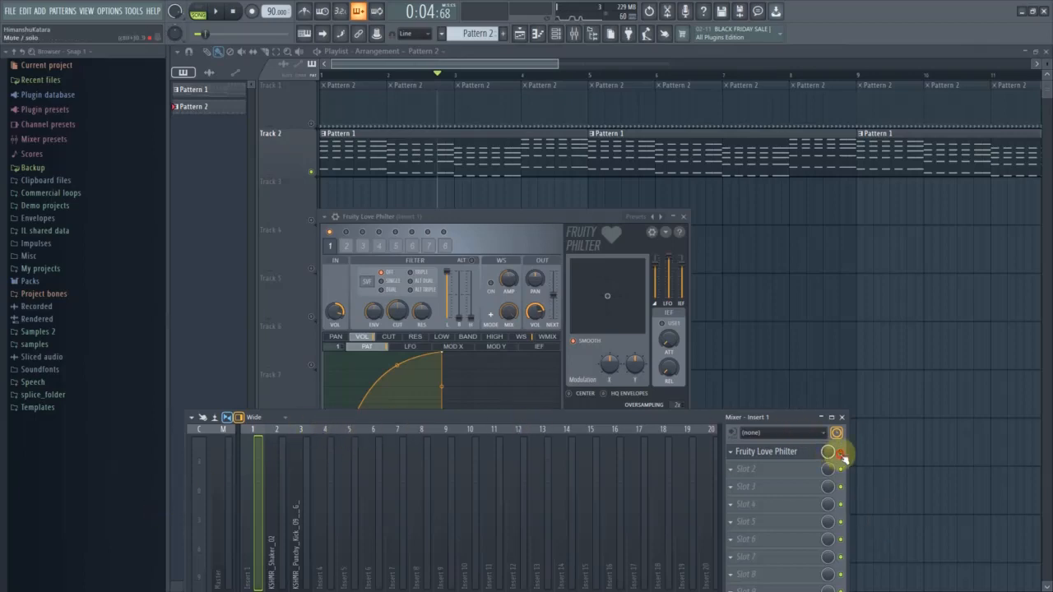
click(731, 469)
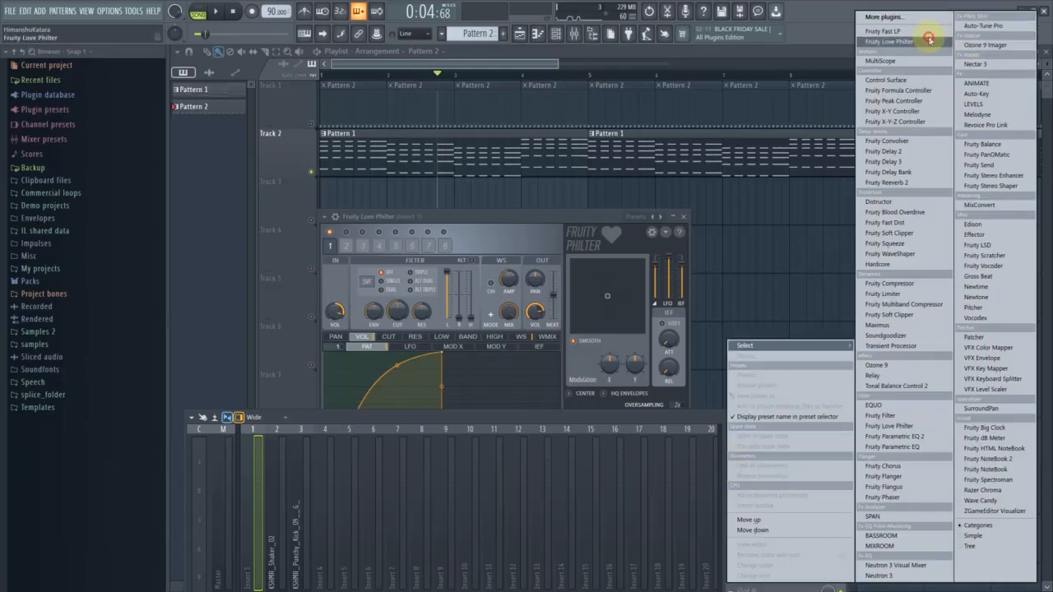
click(929, 39)
drag(447, 280, 498, 162)
click(683, 216)
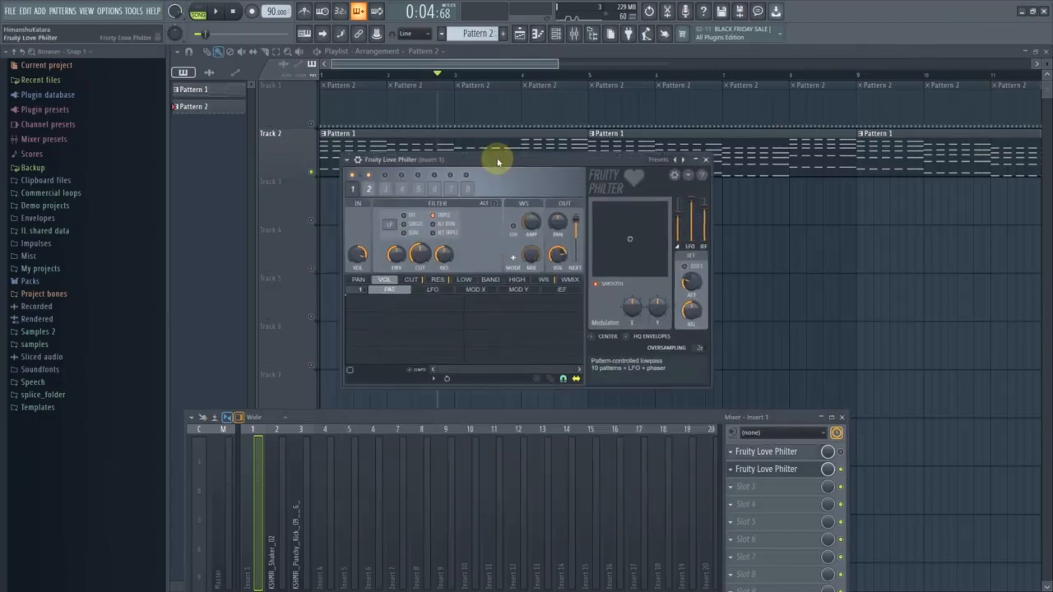
click(682, 159)
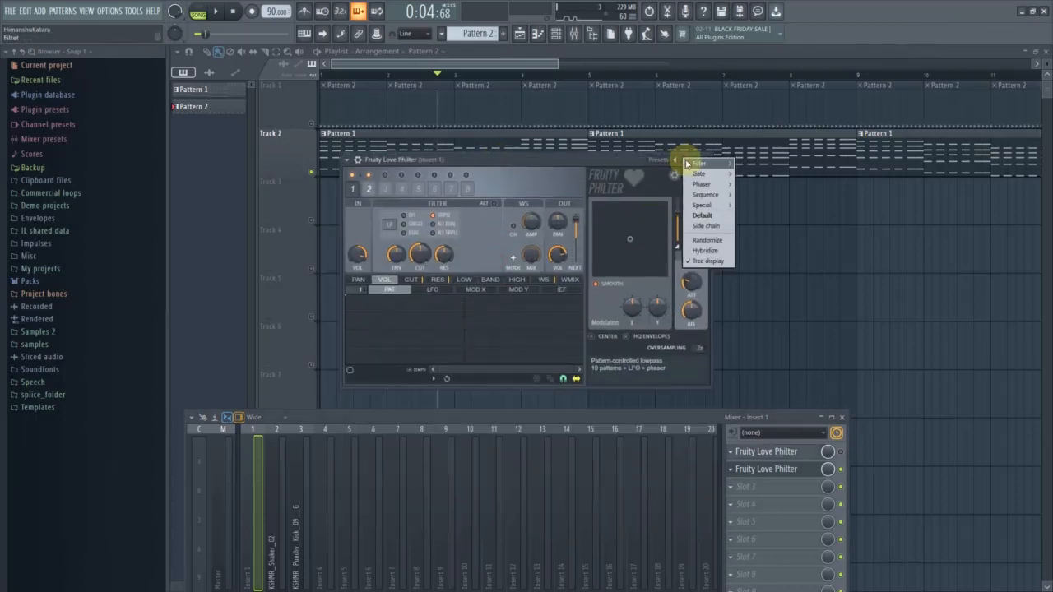
click(698, 218)
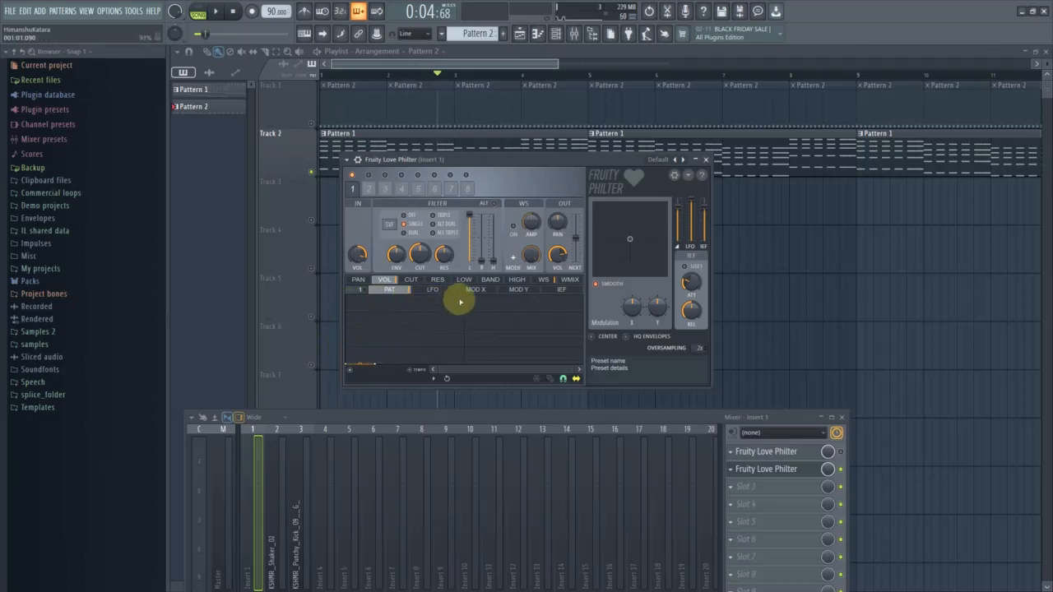
Draw the Vol pattern envelope as a convex rise from zero to maximum with an instant drop to zero at 001:02.000
click(466, 297)
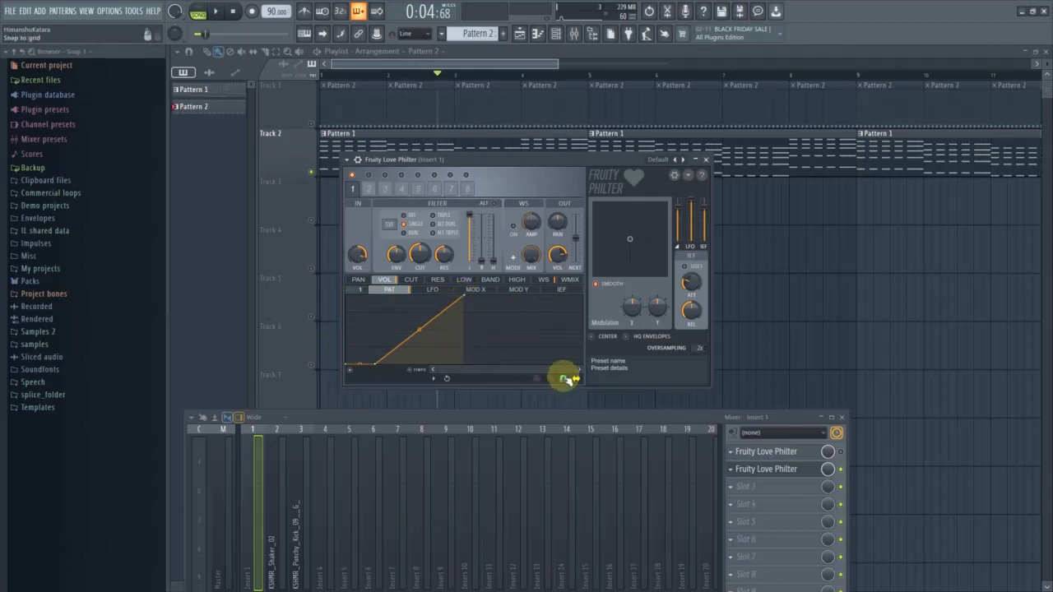
drag(573, 370, 823, 402)
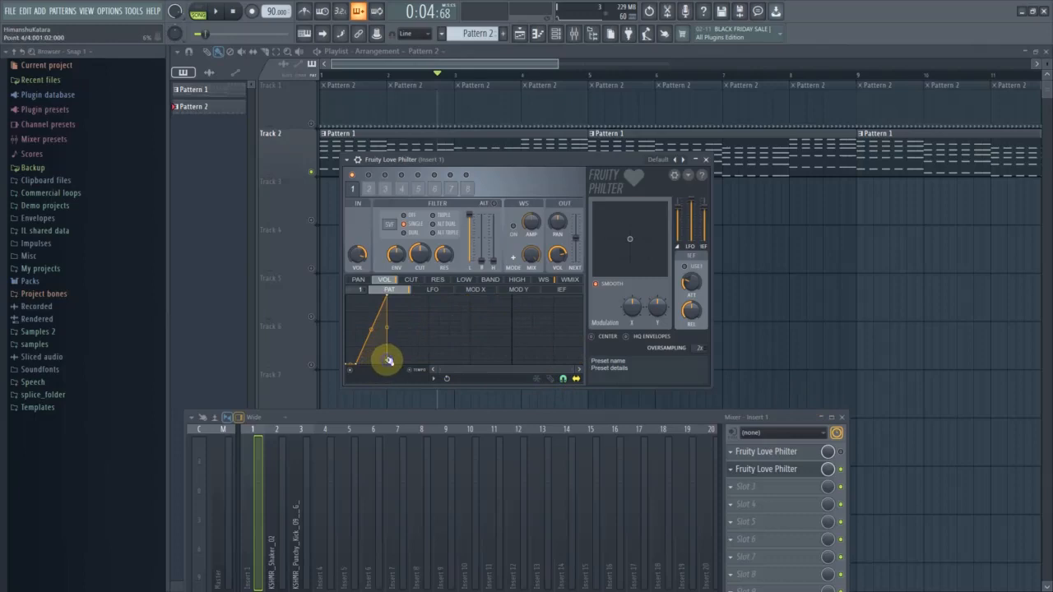
drag(573, 370, 676, 371)
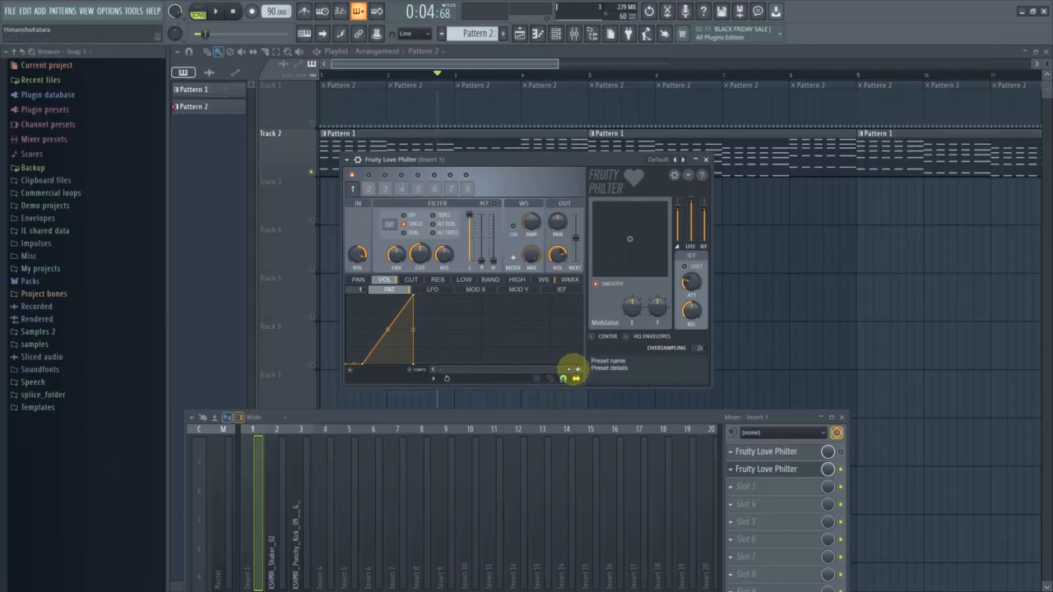
drag(574, 370, 579, 340)
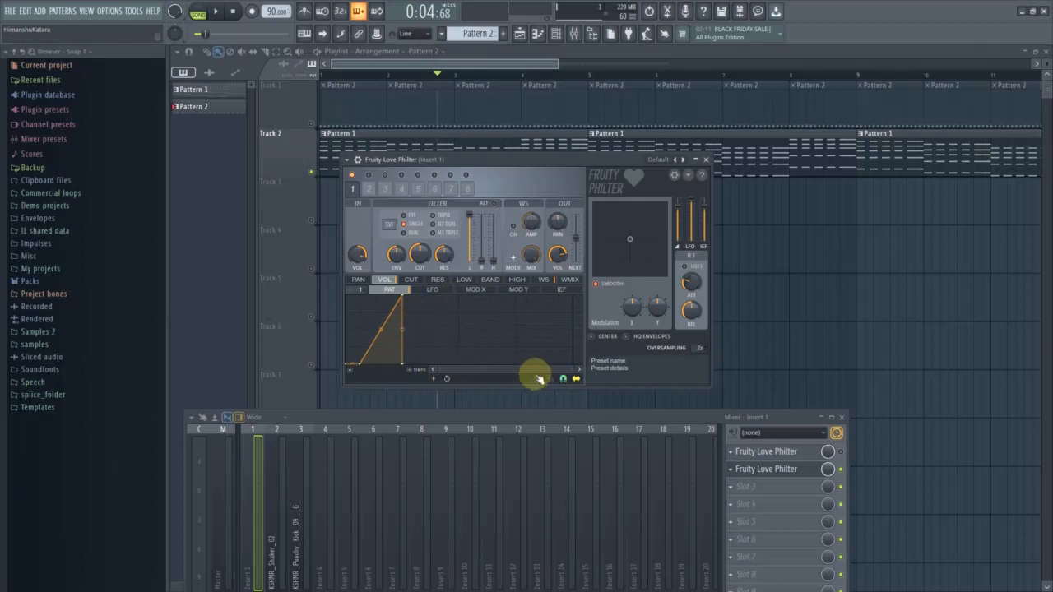
drag(569, 370, 556, 369)
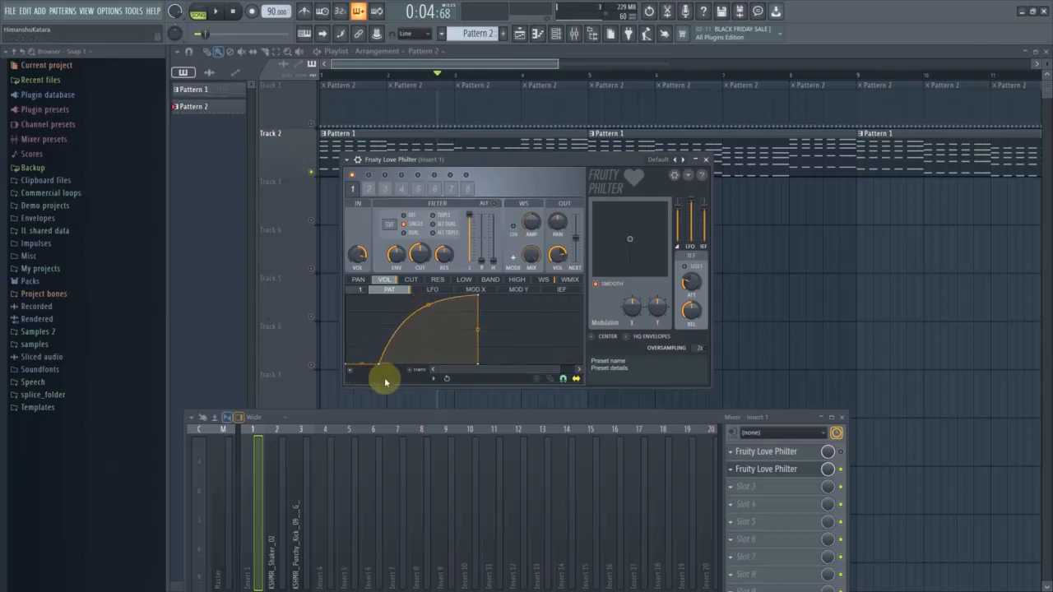
Loop the whole volume envelope by setting its last point as Sustain / loop end and its first point as Loop start
right_click(478, 367)
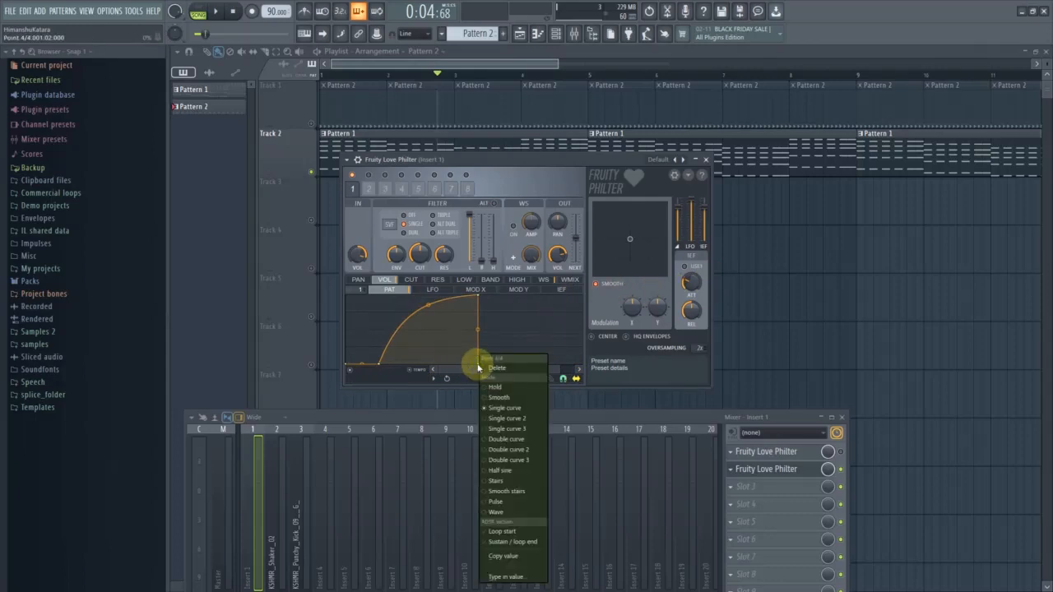
click(519, 544)
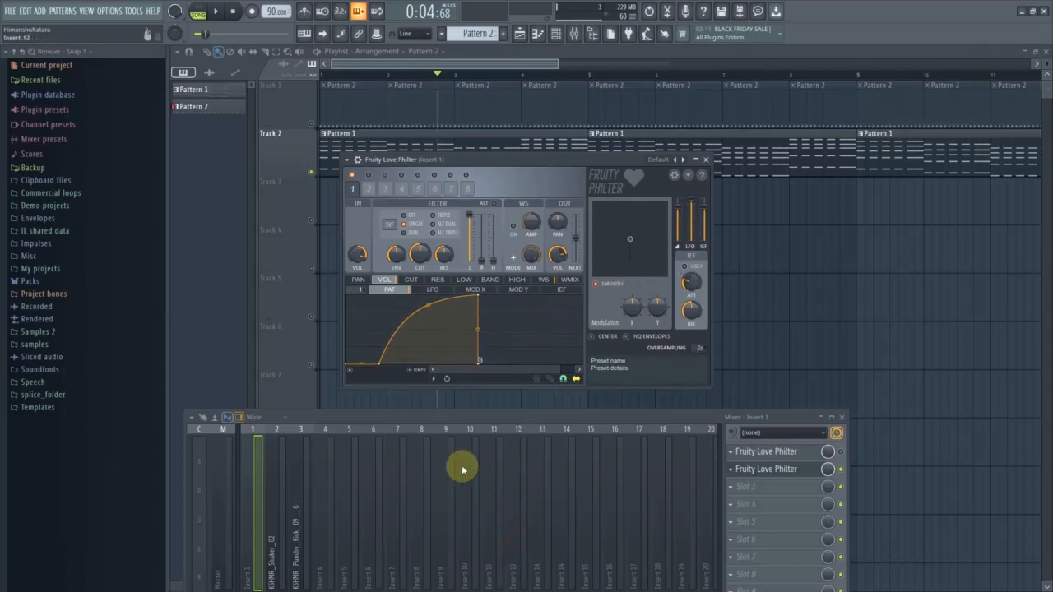
right_click(349, 366)
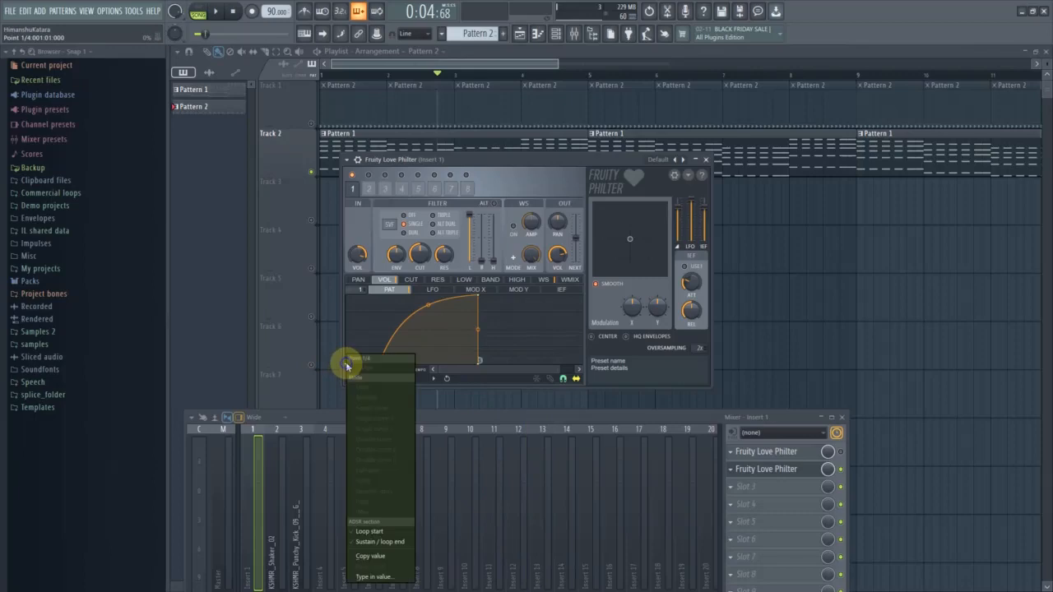
click(388, 533)
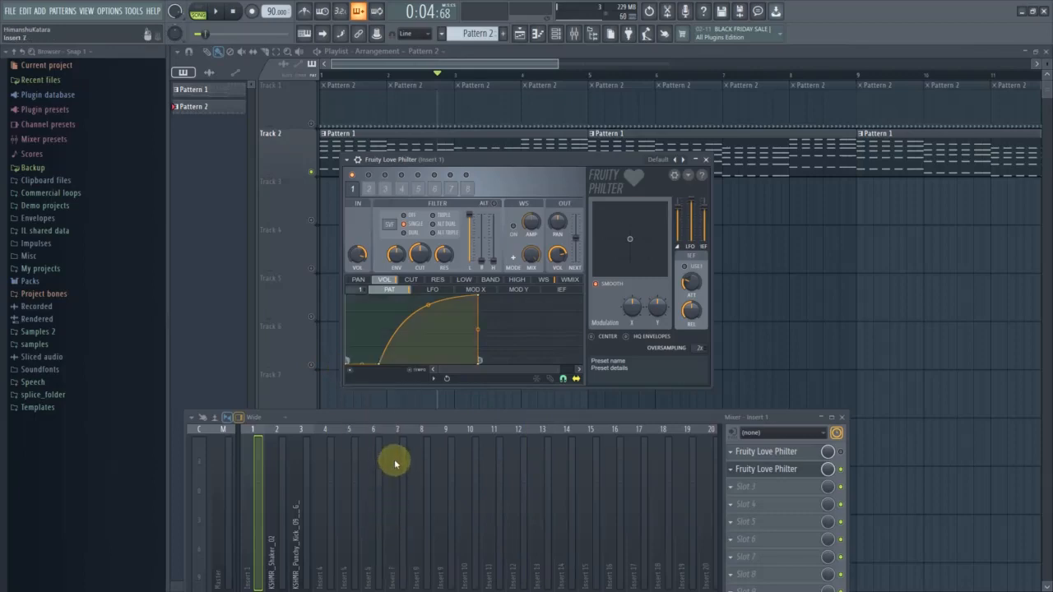
Set the second Fruity Love Philter's filter type to Off, playing the chords before and after the change
click(217, 12)
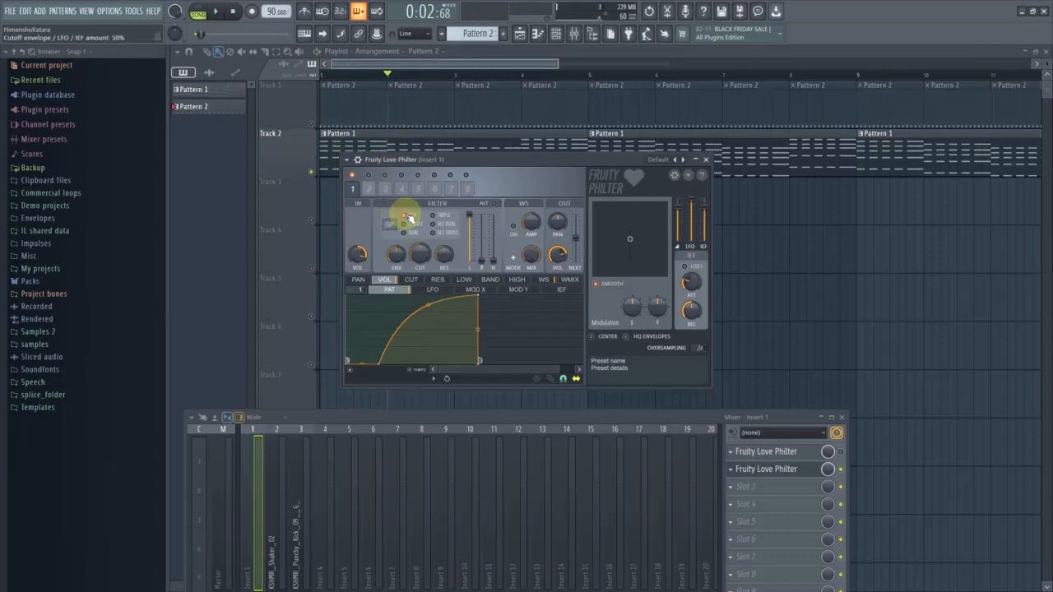
click(219, 13)
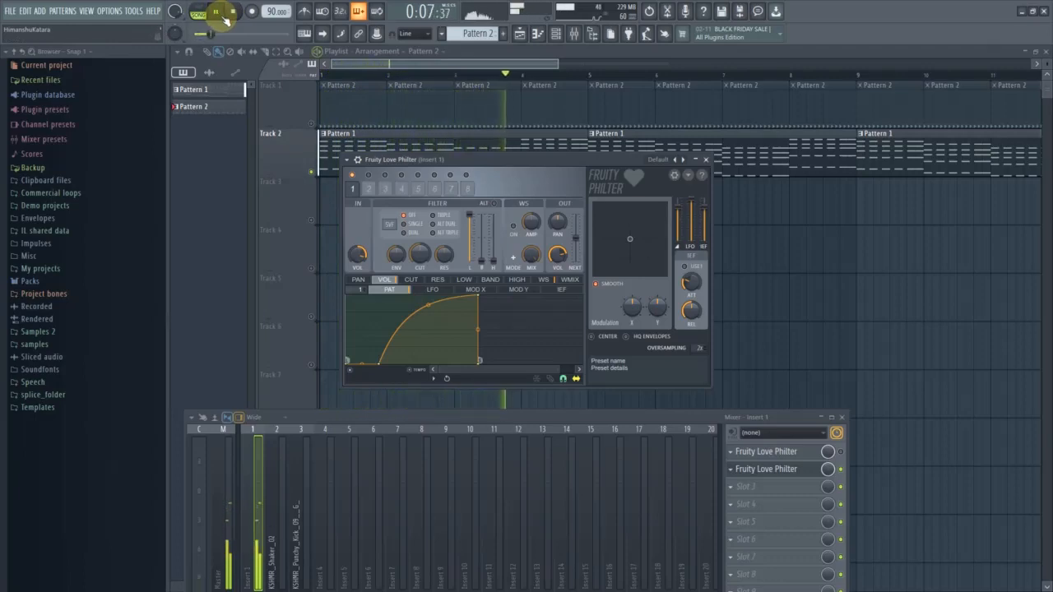
click(218, 13)
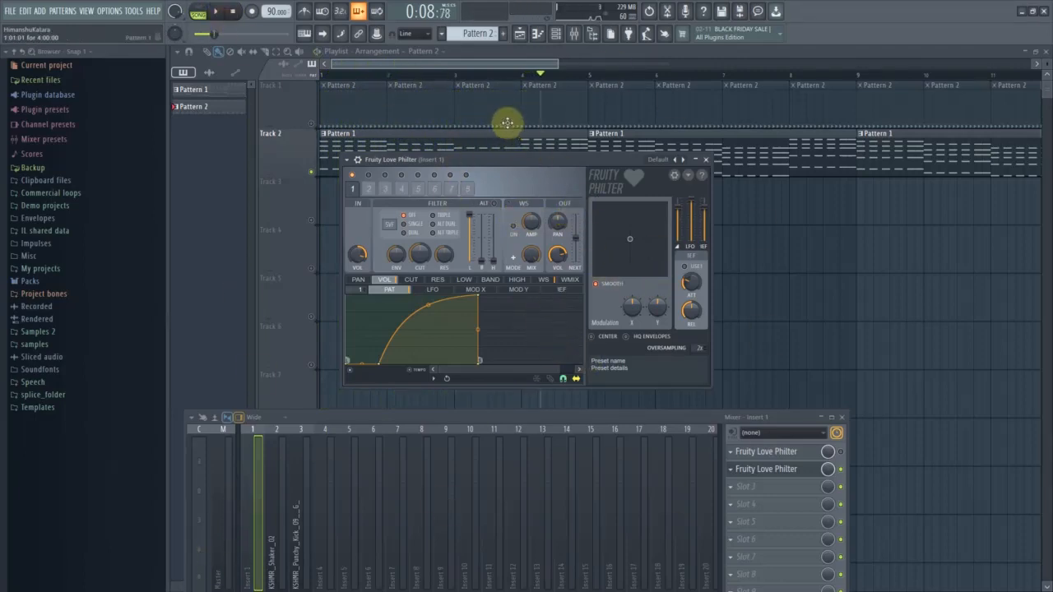
Show the whole song in the playlist, select all Pattern 1 clips on Track 2, and make Pattern 1 the active pattern
click(487, 66)
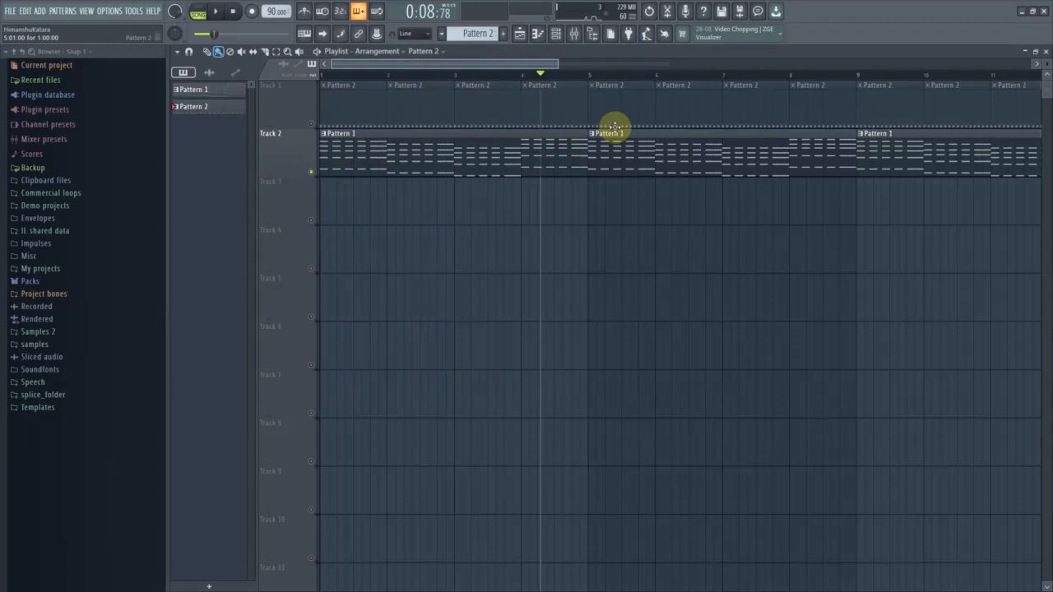
drag(553, 66, 900, 98)
click(298, 161)
click(367, 147)
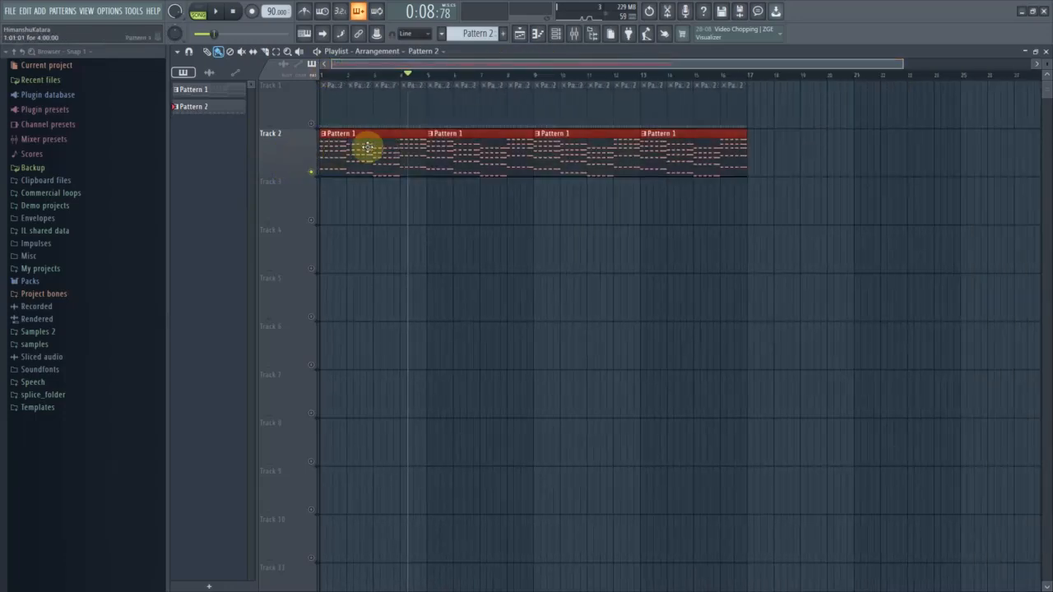
click(329, 151)
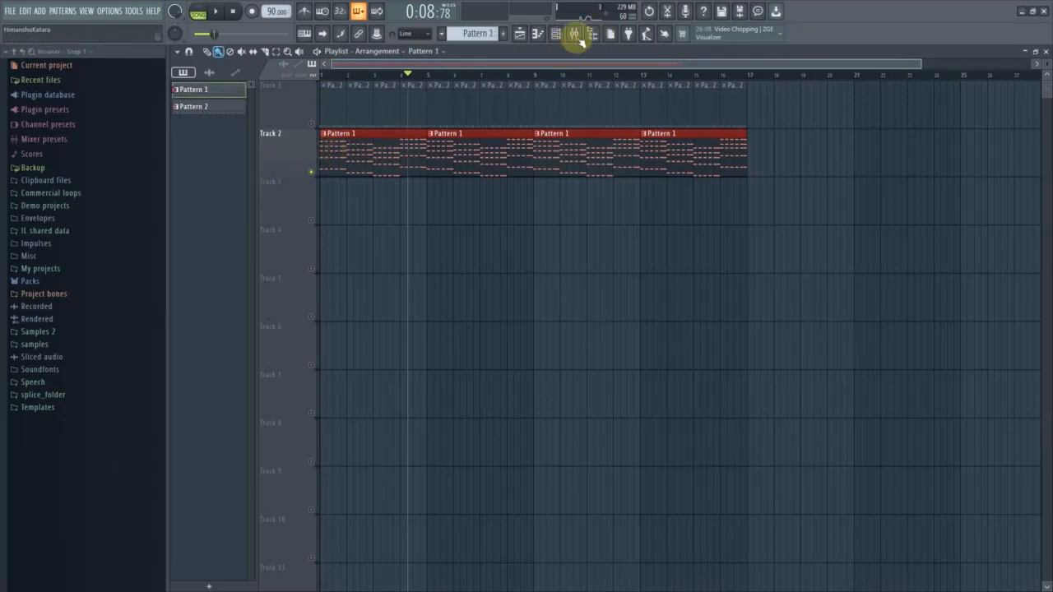
Reopen the mixer and play the chords from the start to watch Insert 1's level, stopping within the first bars
click(581, 37)
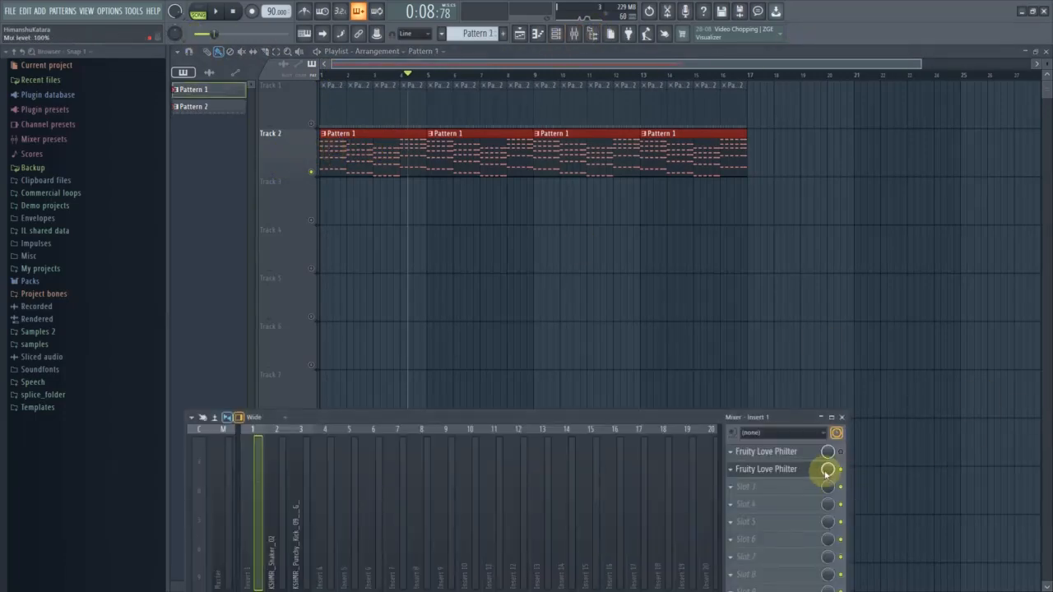
click(218, 11)
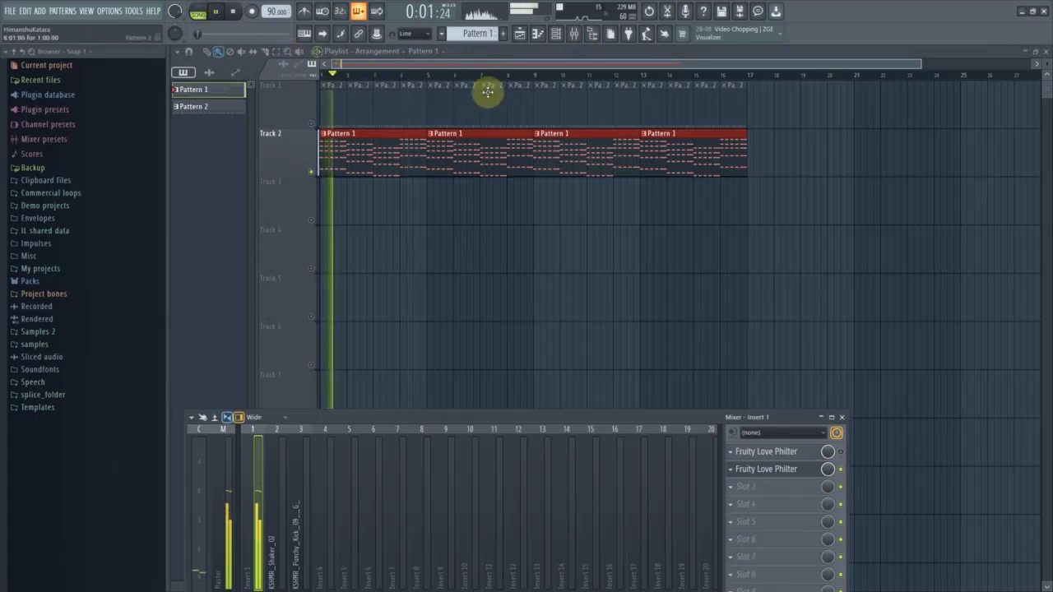
key(space)
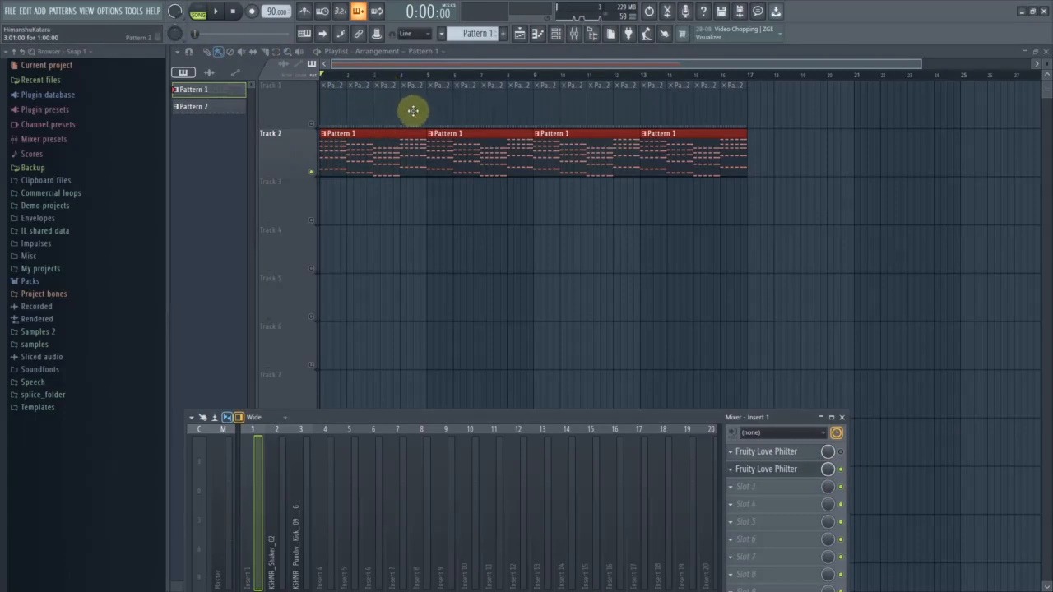
Zoom in on the opening bars of Track 2 and play them twice from the start, stopping each time
drag(918, 64, 470, 64)
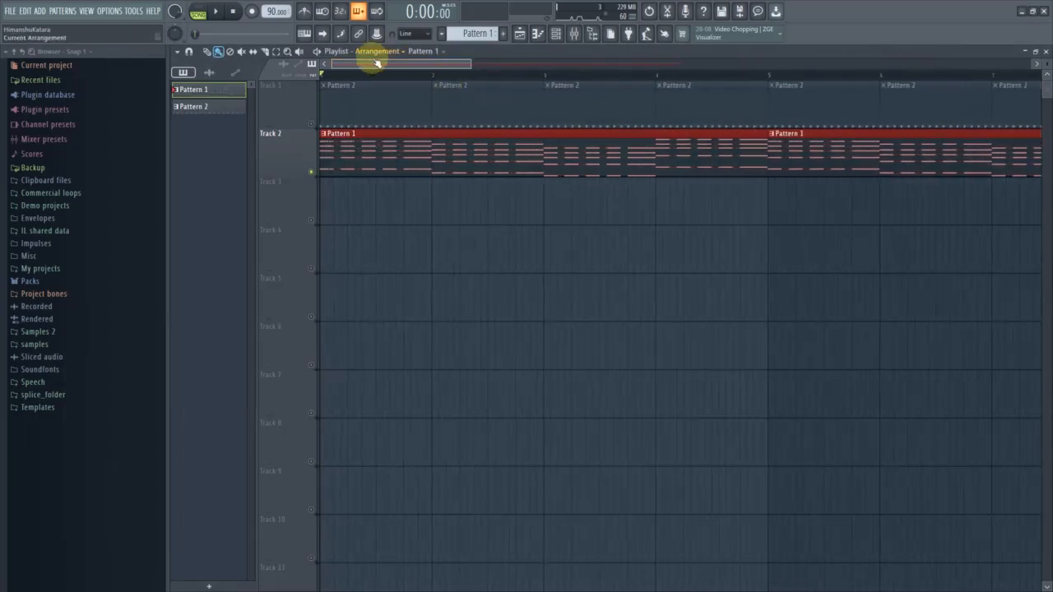
key(space)
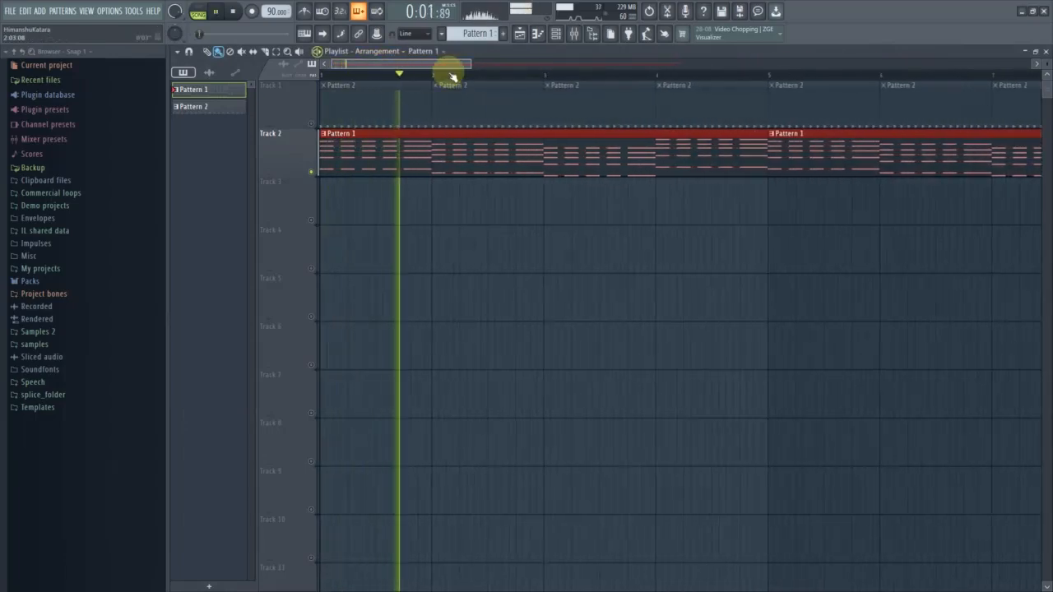
key(space)
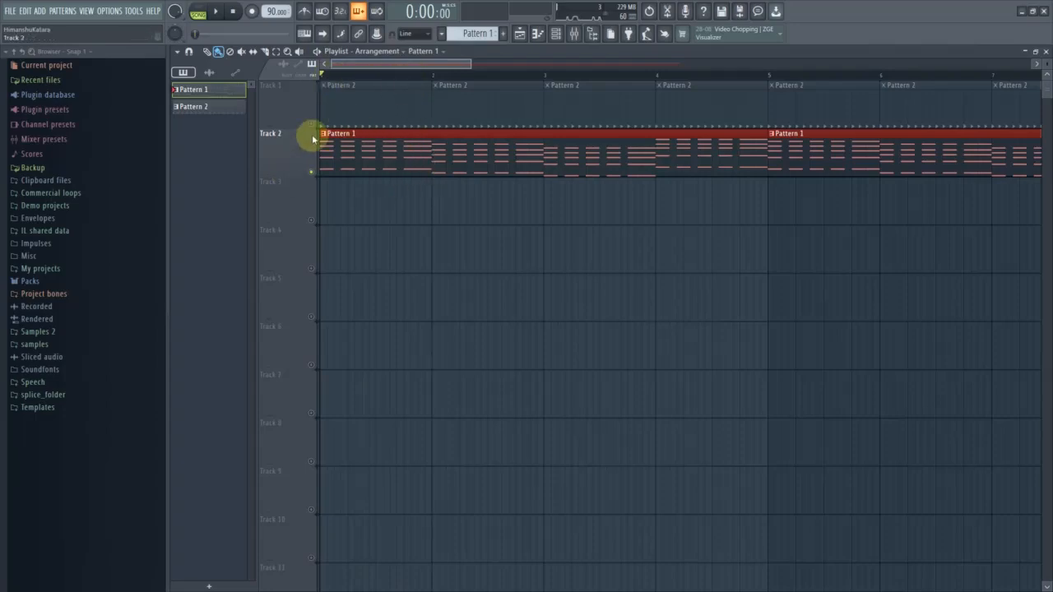
key(space)
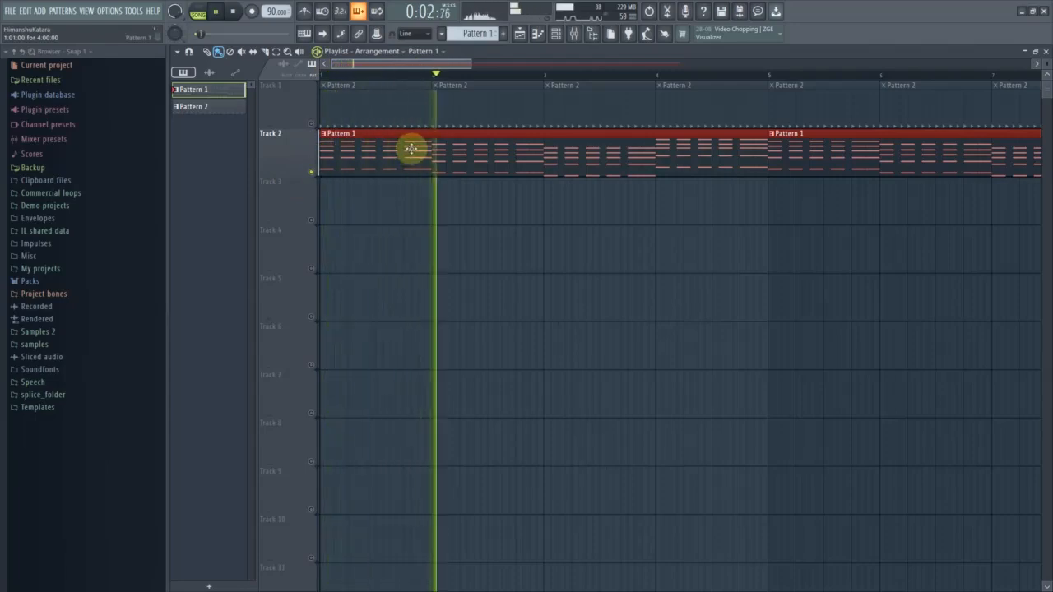
key(space)
Reopen Insert 1's second Fruity Love Philter and compare its volume envelope with a close view of Track 2's first chords
scroll(546, 296, down, 2)
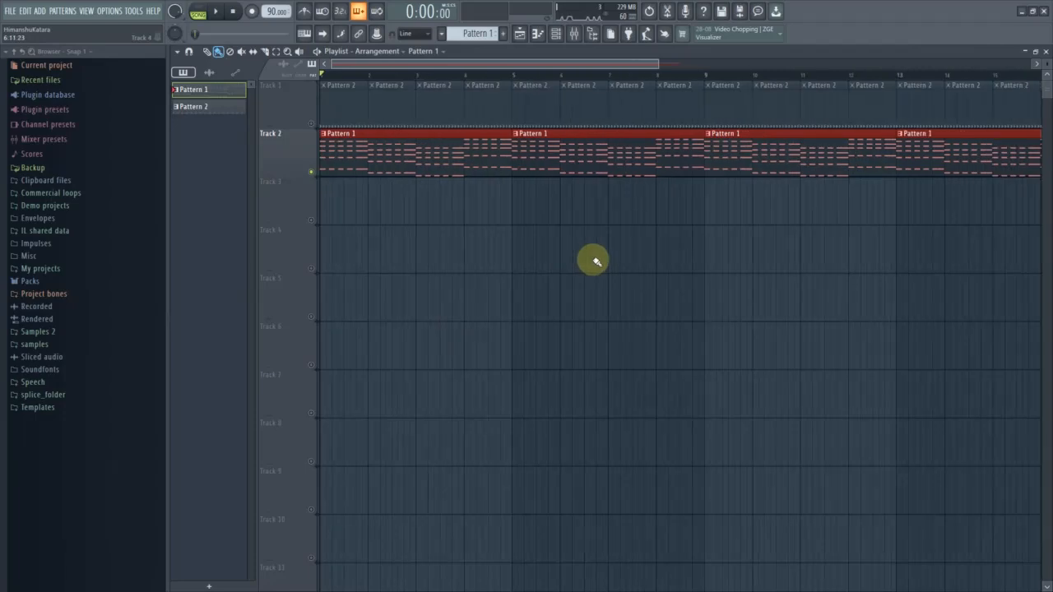
click(576, 37)
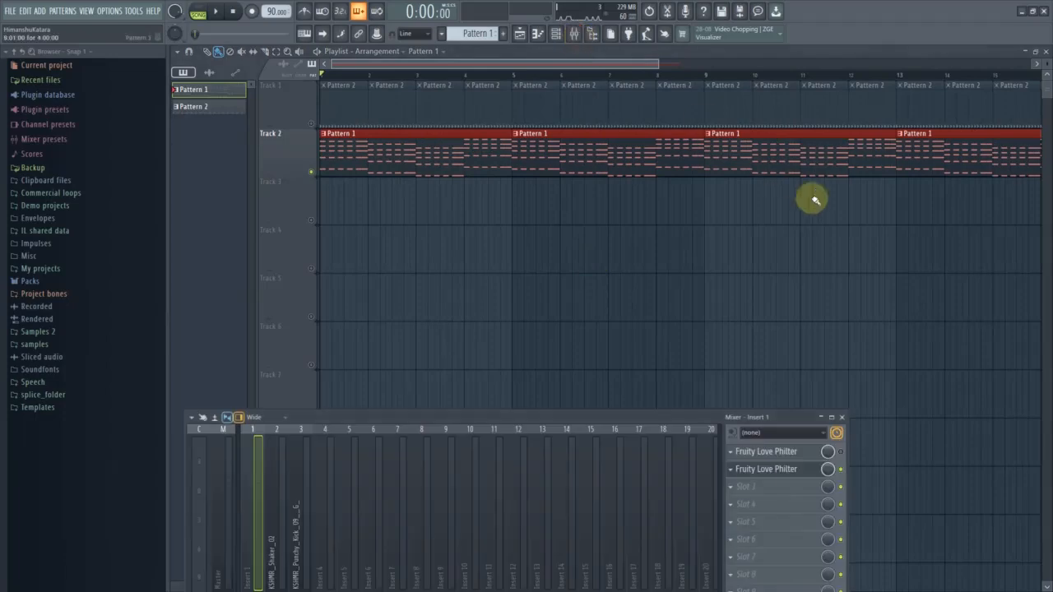
click(770, 471)
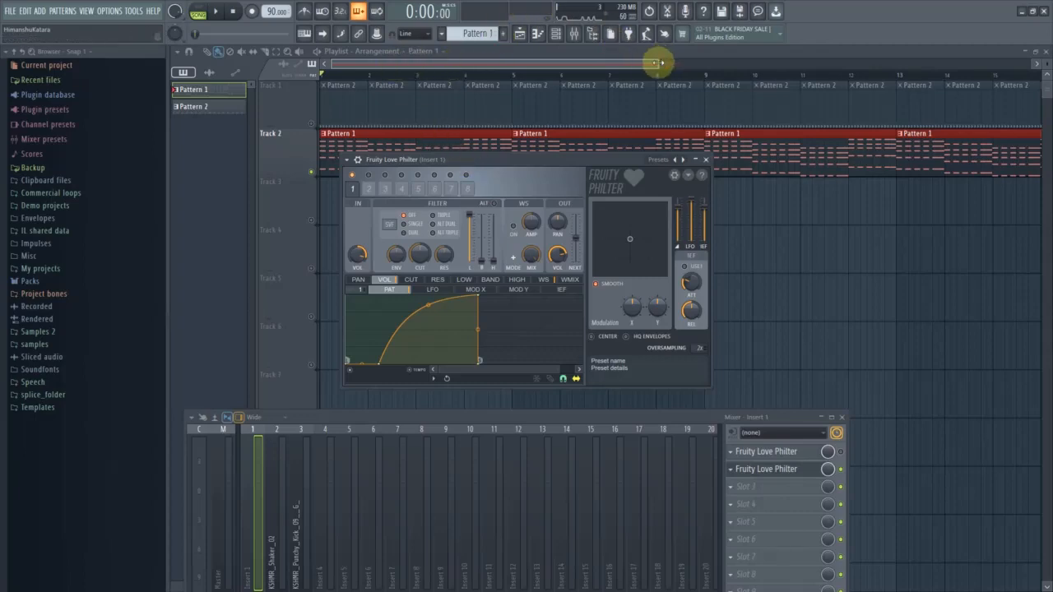
drag(658, 62, 323, 79)
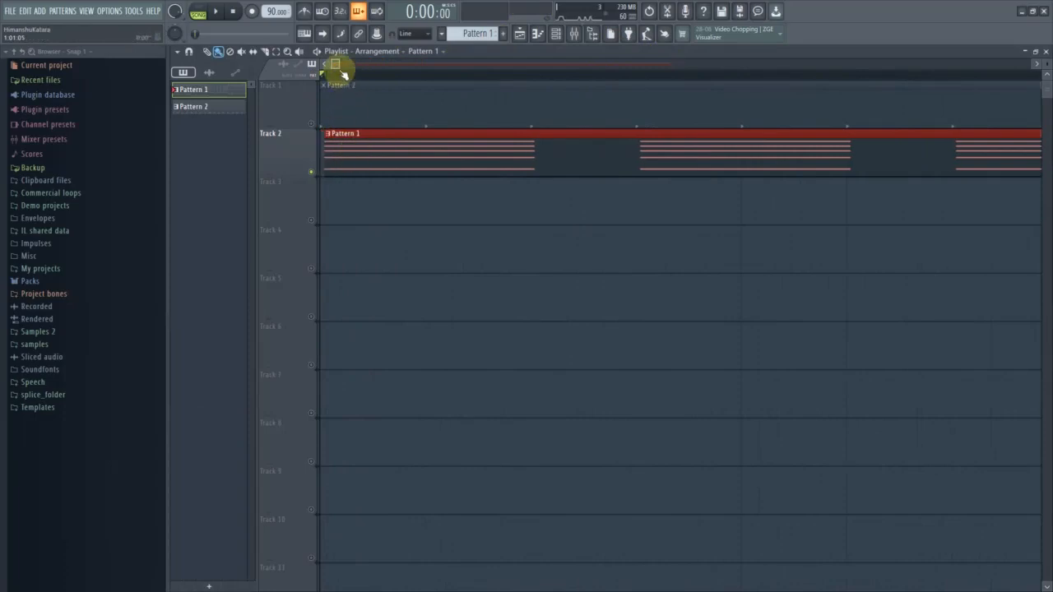
Bring the full arrangement back into view and play the chords twice from the start, pausing during the second bar
drag(338, 64, 784, 54)
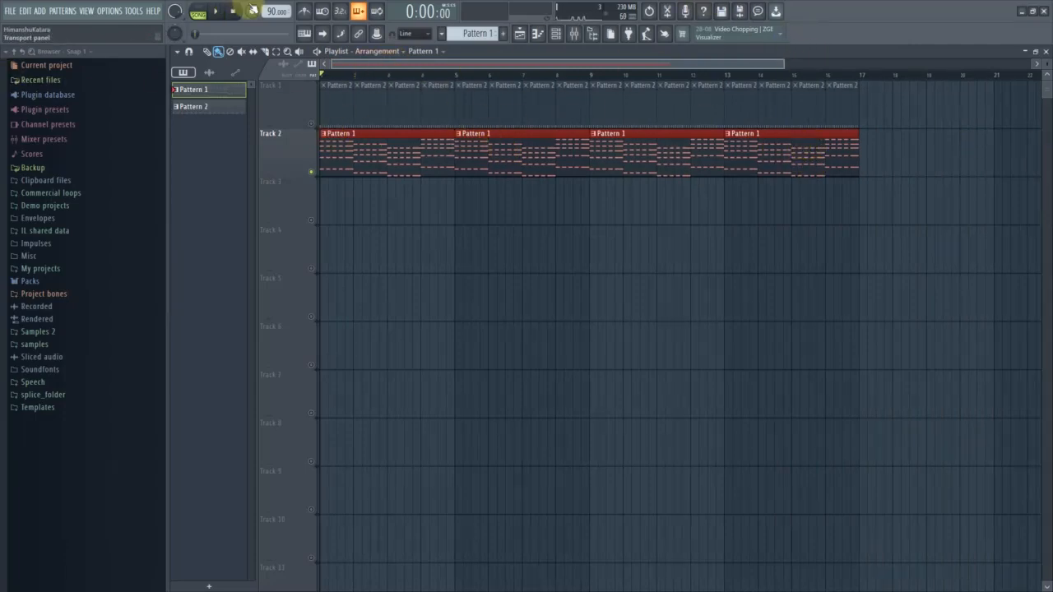
click(224, 12)
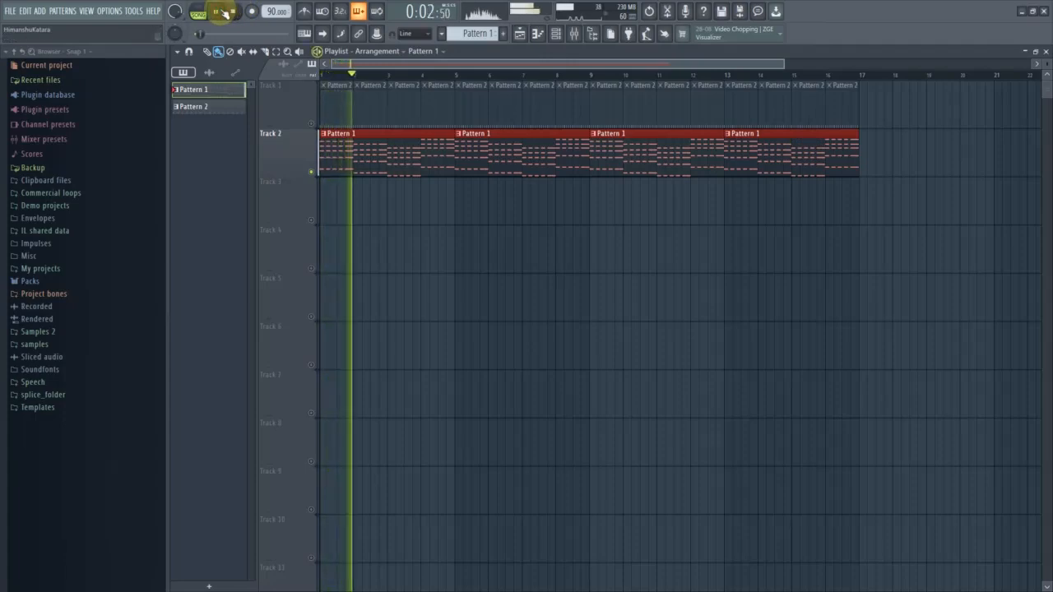
click(229, 8)
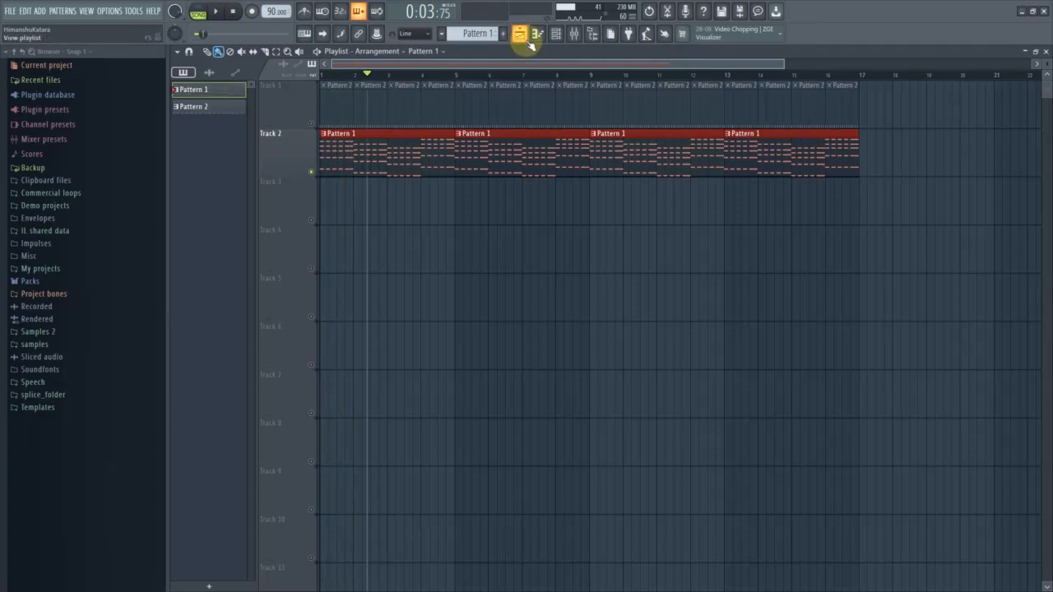
click(219, 11)
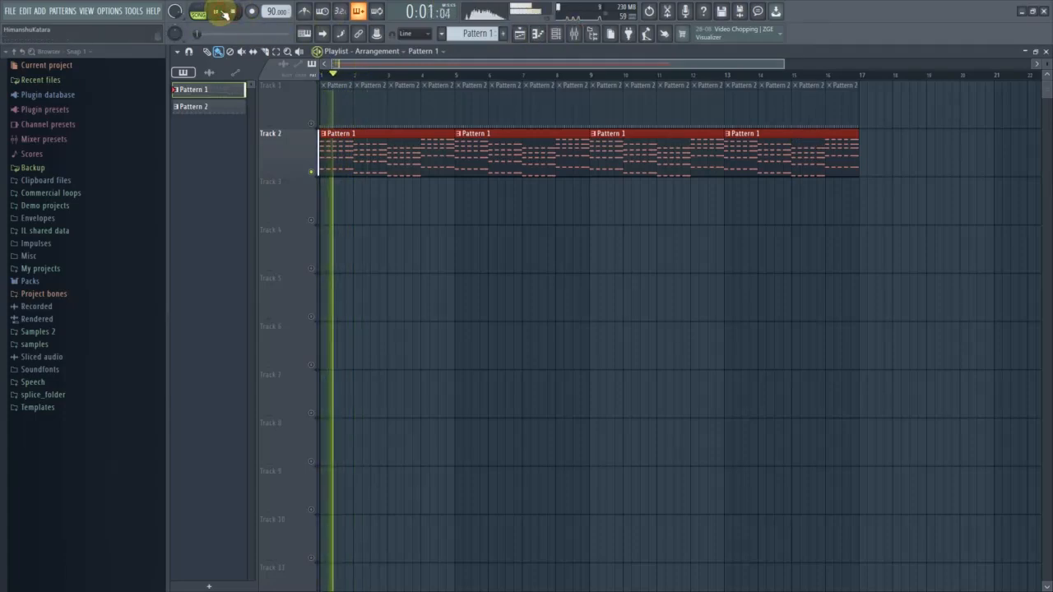
click(219, 11)
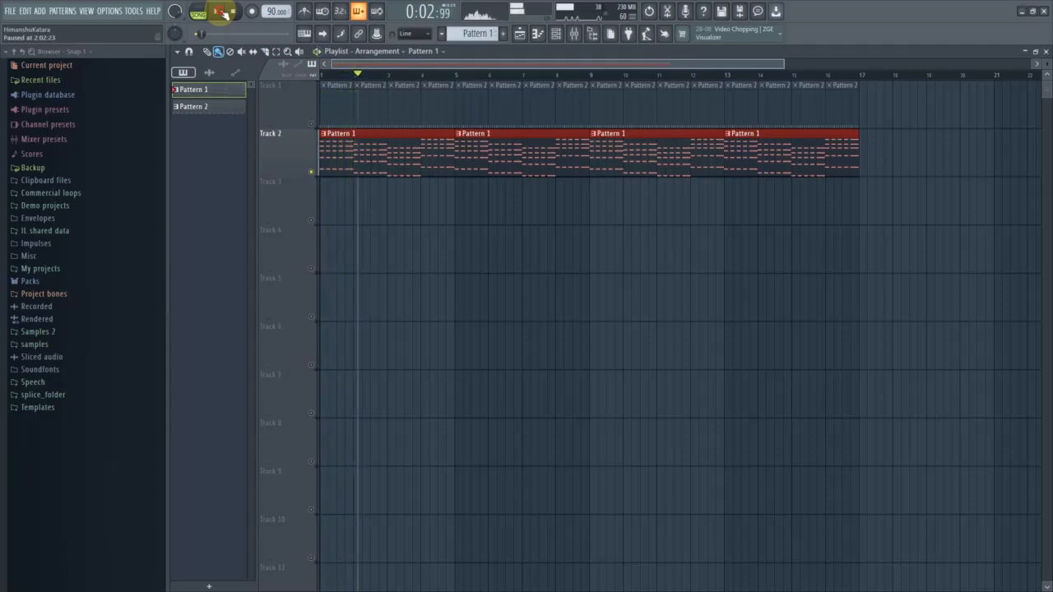
Reopen and raise the mixer, play from the start, and lower the second Fruity Love Philter's mix level to 78%
click(574, 33)
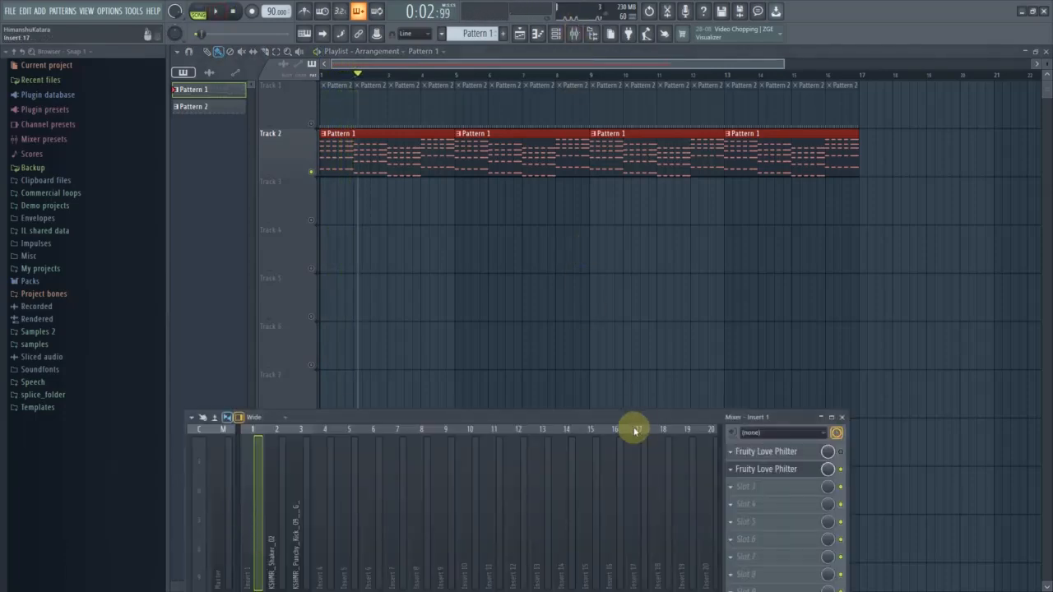
drag(634, 416, 623, 272)
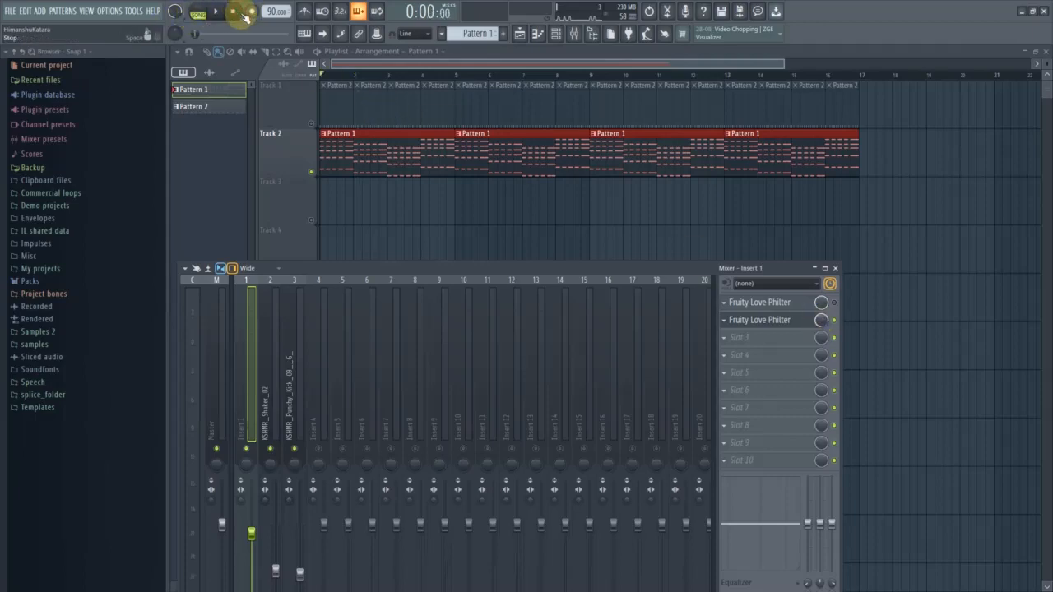
key(space)
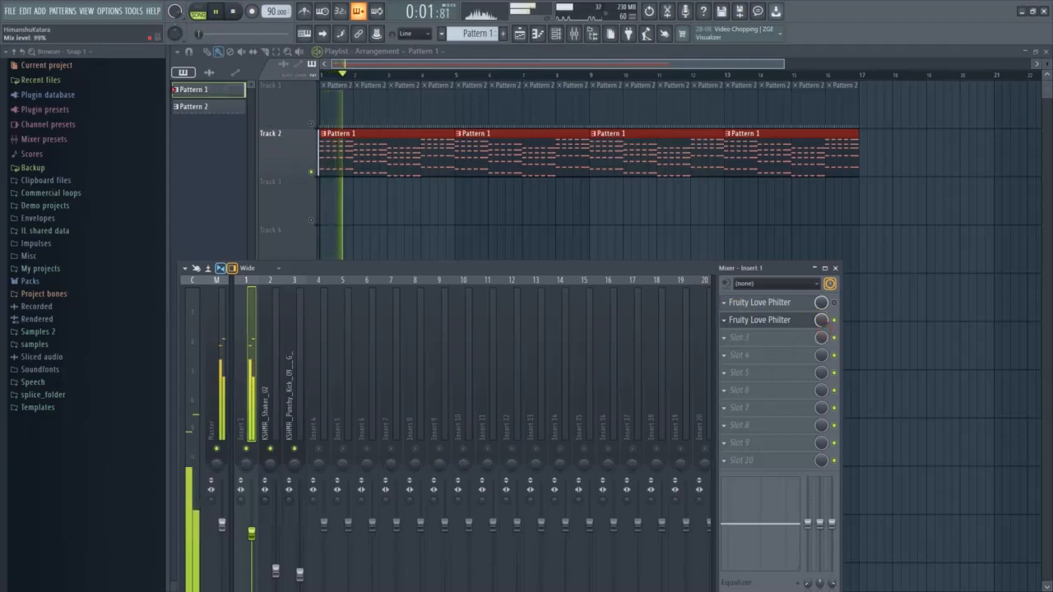
drag(823, 322, 822, 346)
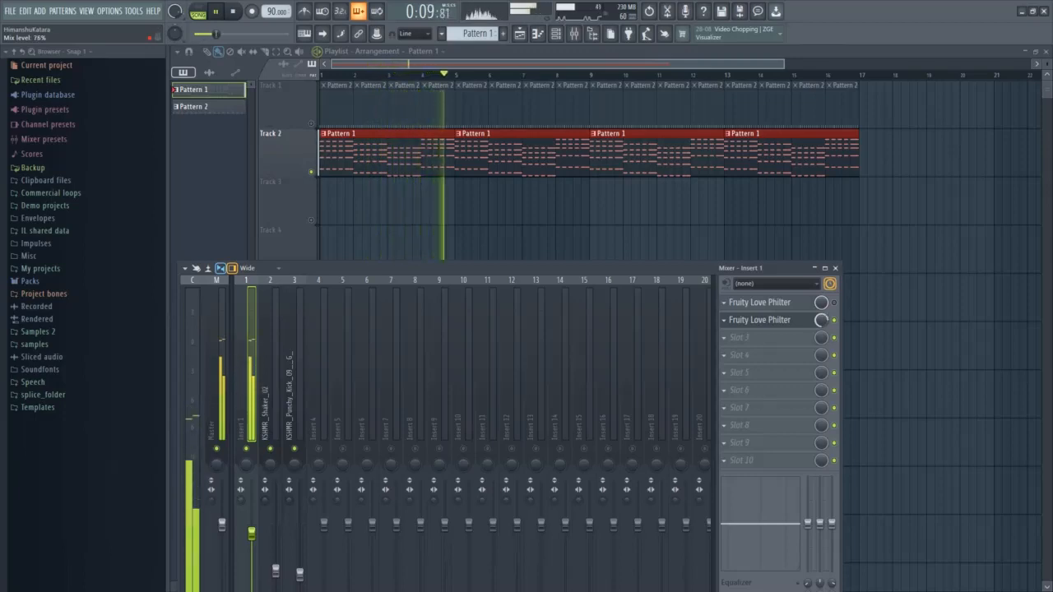
Stop playback, check the preset-saving dialog of Insert 1's second Fruity Love Philter, and leave it without saving
key(space)
click(782, 303)
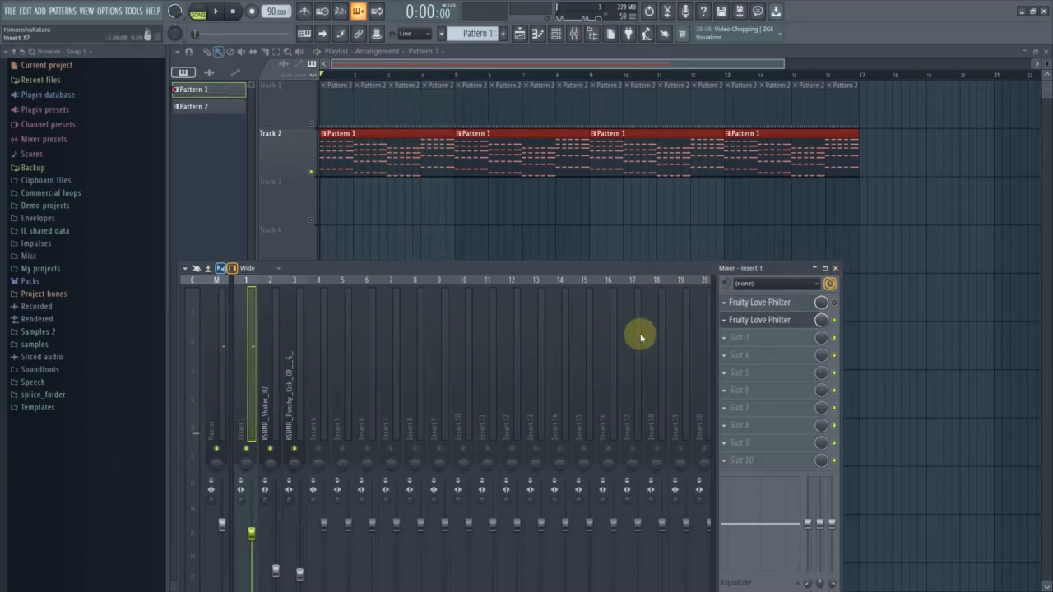
click(757, 320)
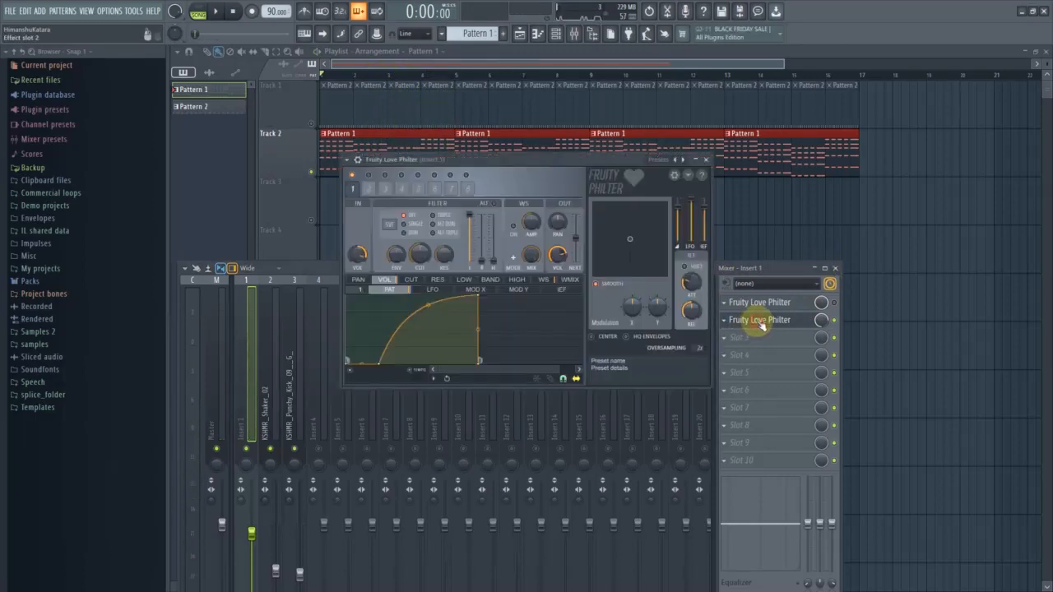
click(347, 160)
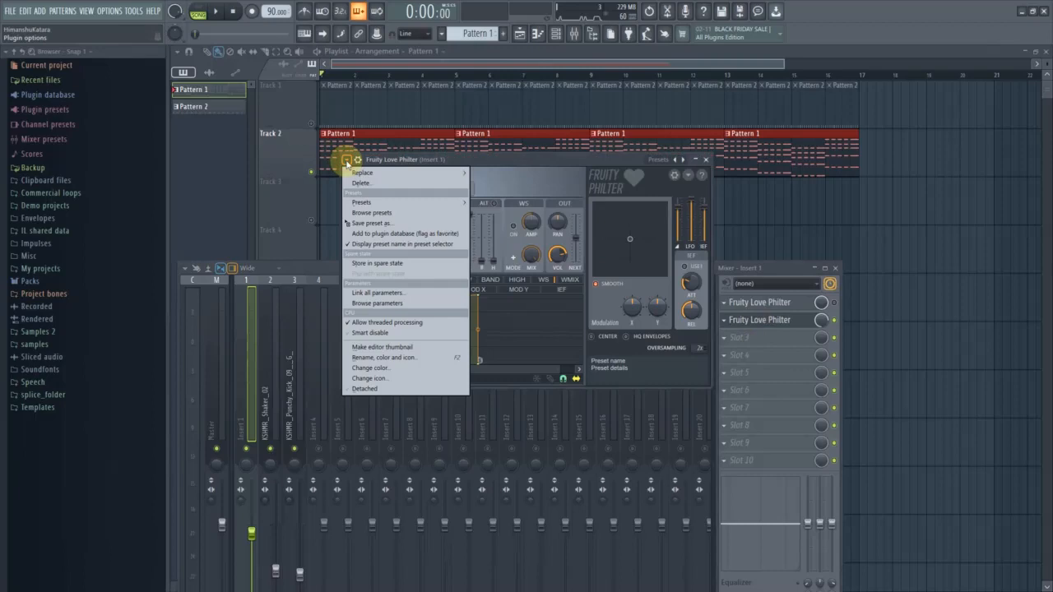
click(370, 224)
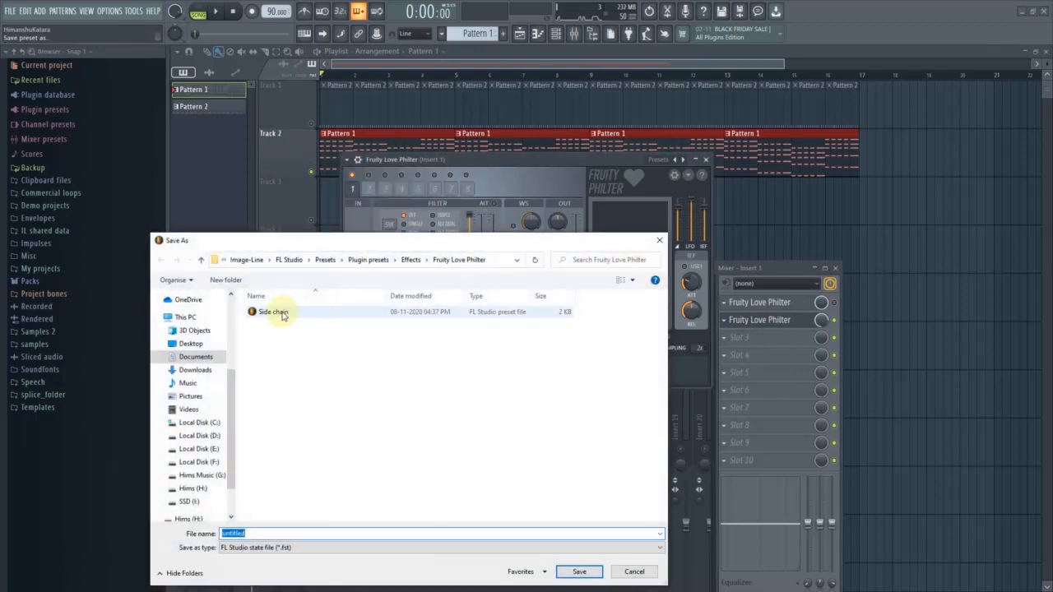
click(635, 572)
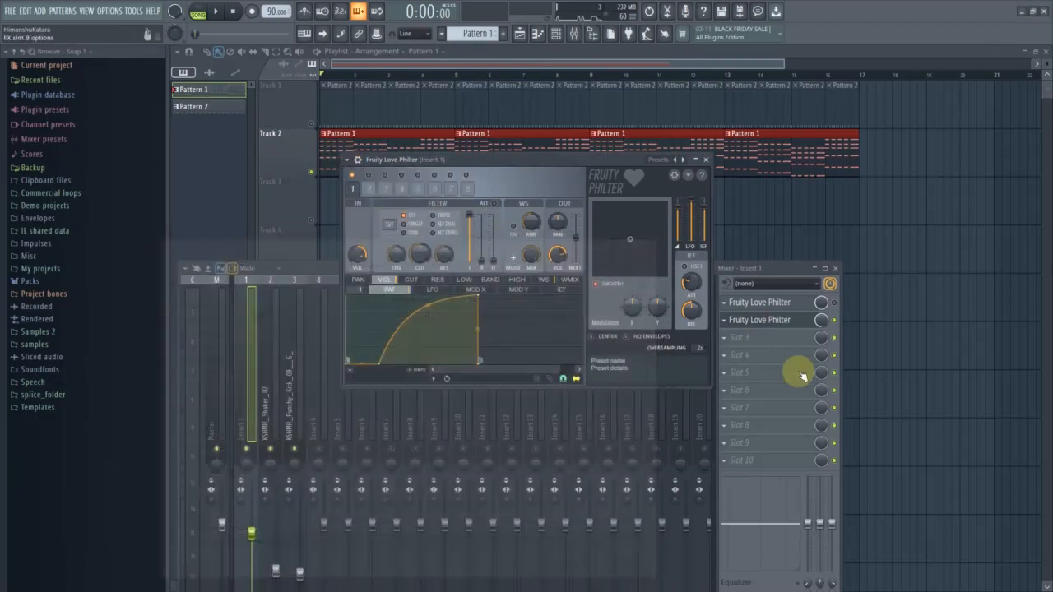
Delete both Fruity Love Philter effects from Insert 1 and switch its first effect slot back on
right_click(727, 323)
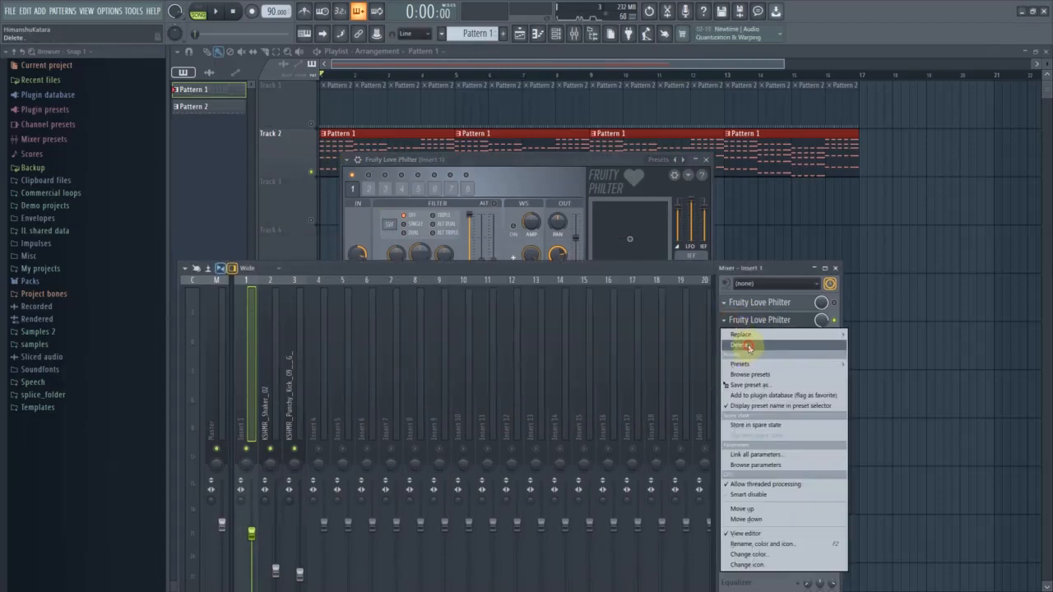
click(811, 344)
click(565, 341)
right_click(732, 302)
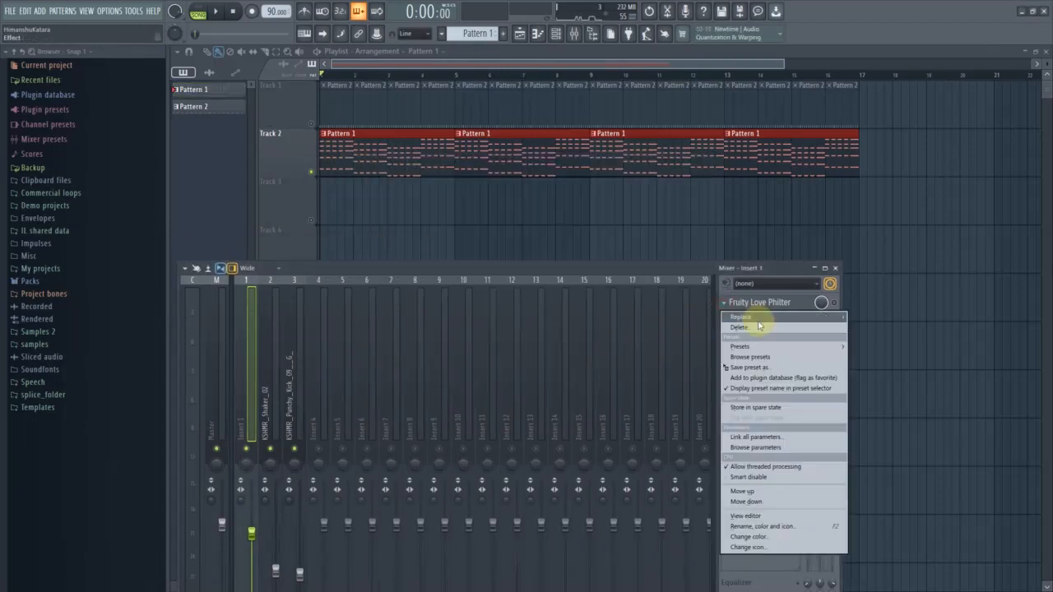
click(760, 332)
click(589, 337)
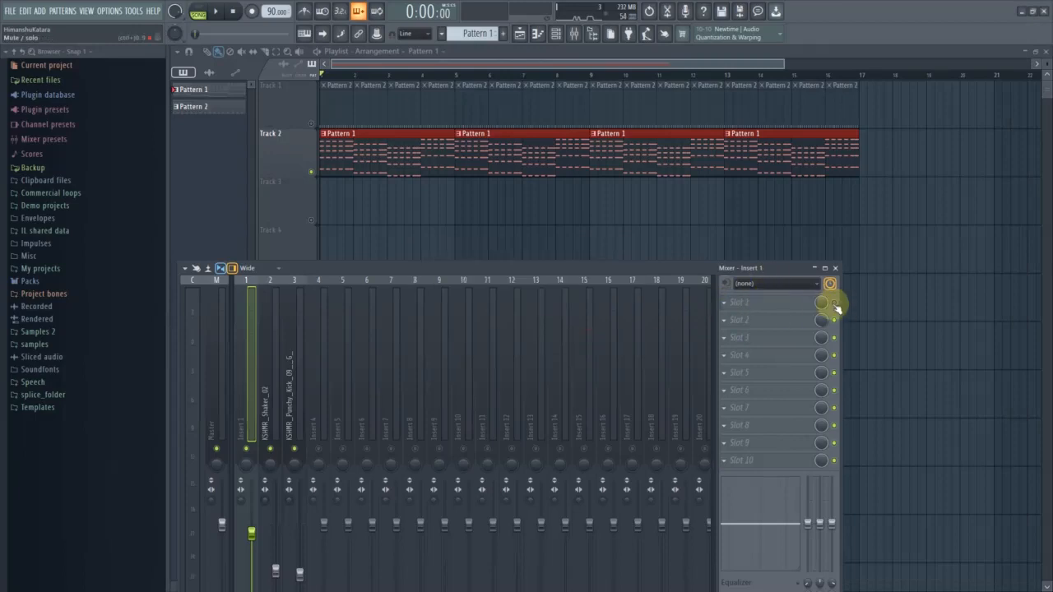
Load a new Fruity Love Philter into Insert 1's first slot and apply the Side chain preset
click(729, 301)
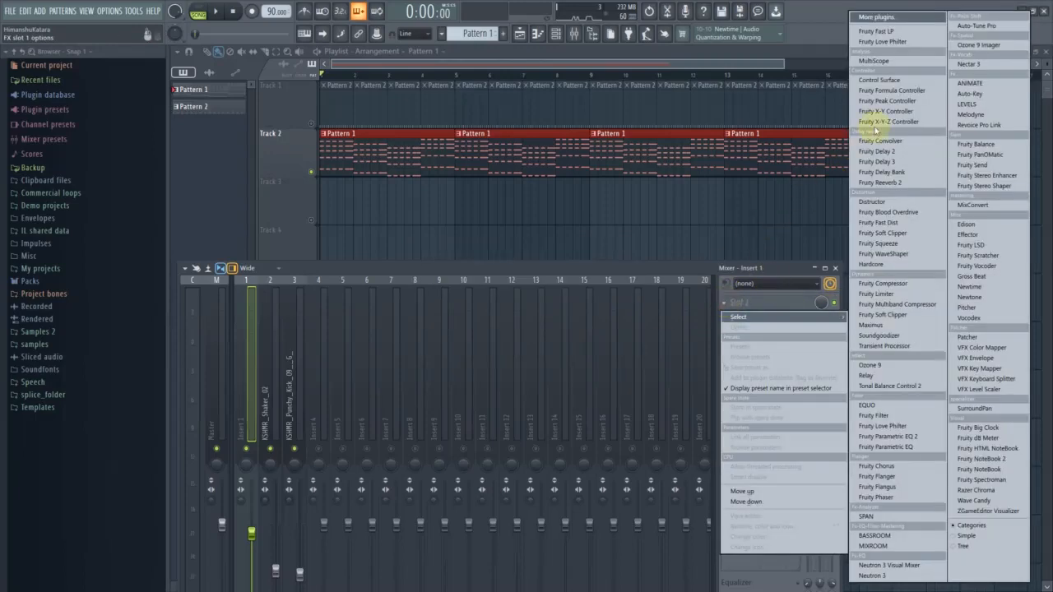
click(880, 41)
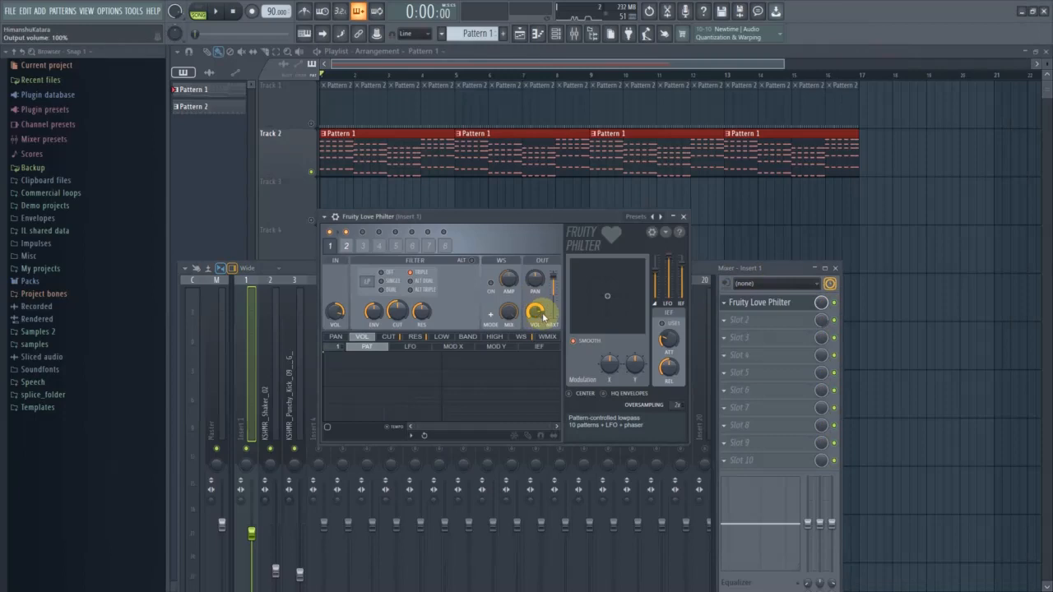
click(665, 216)
click(682, 286)
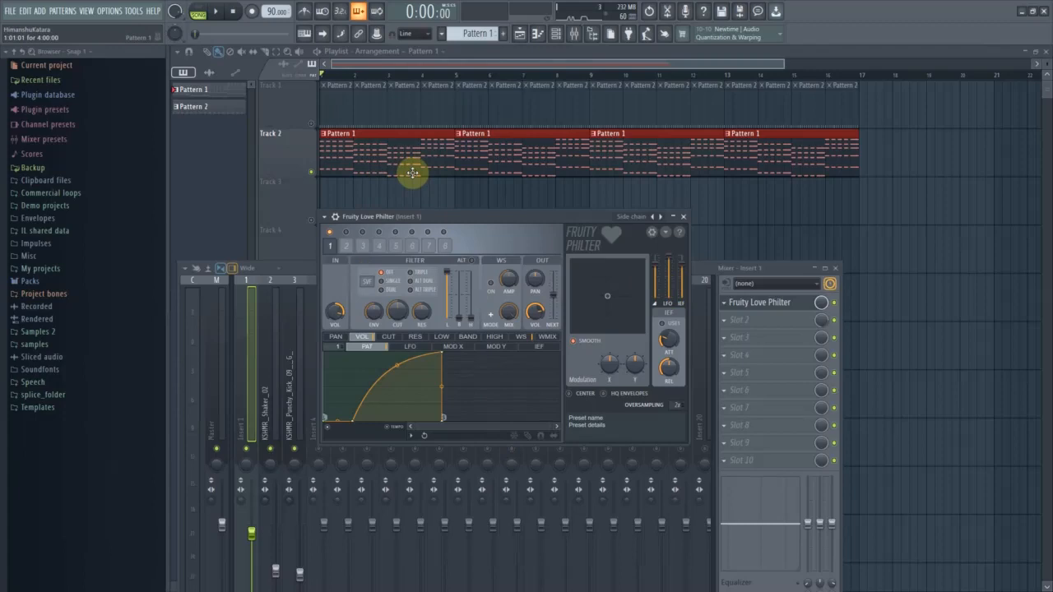
Close the mixer, unmute Track 1, and play it together with Track 2 from the start before stopping
click(821, 302)
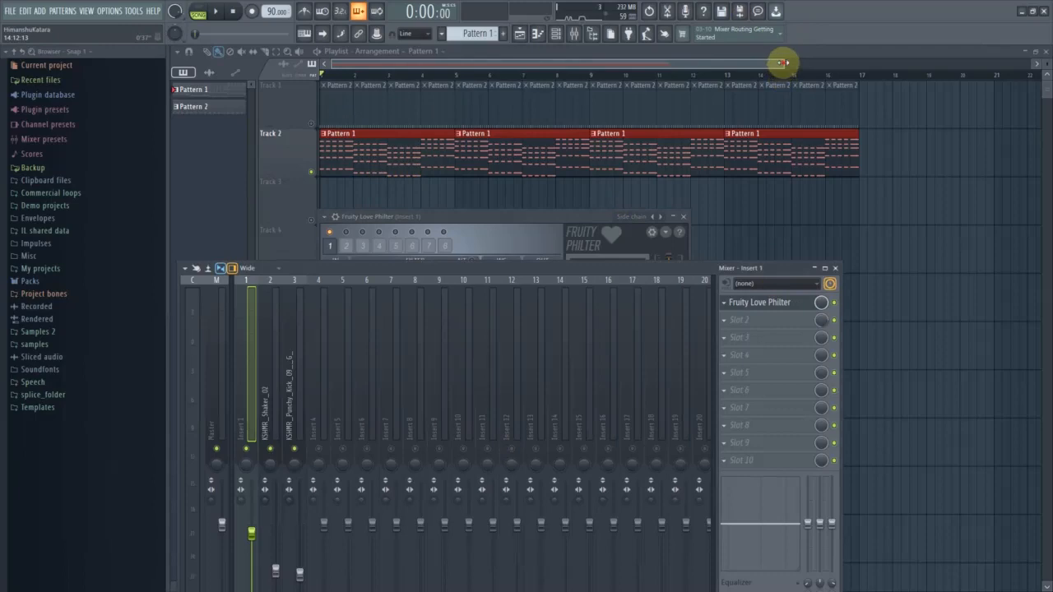
drag(782, 63, 476, 82)
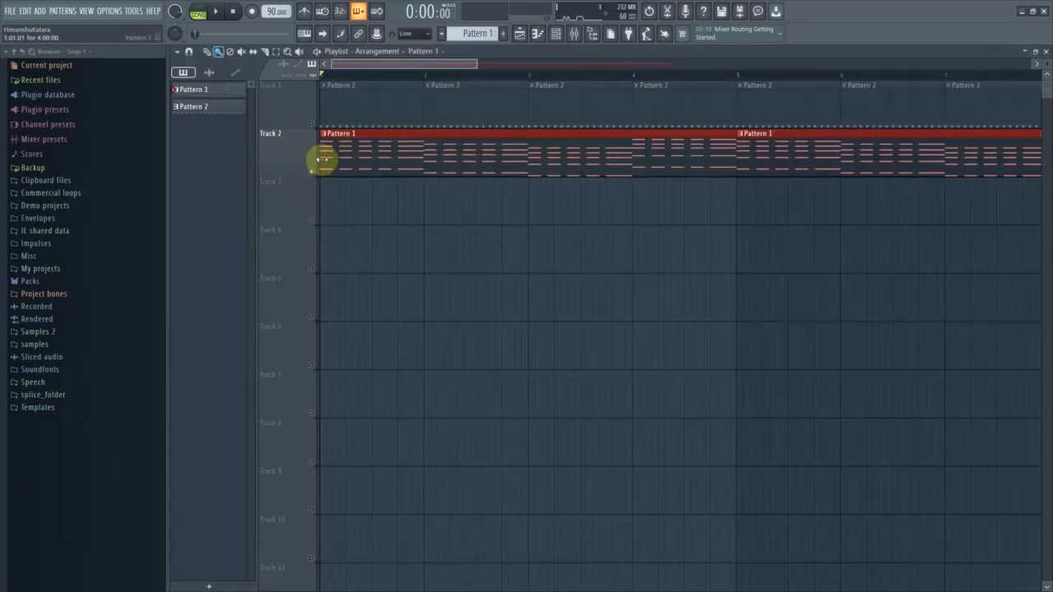
drag(380, 64, 390, 62)
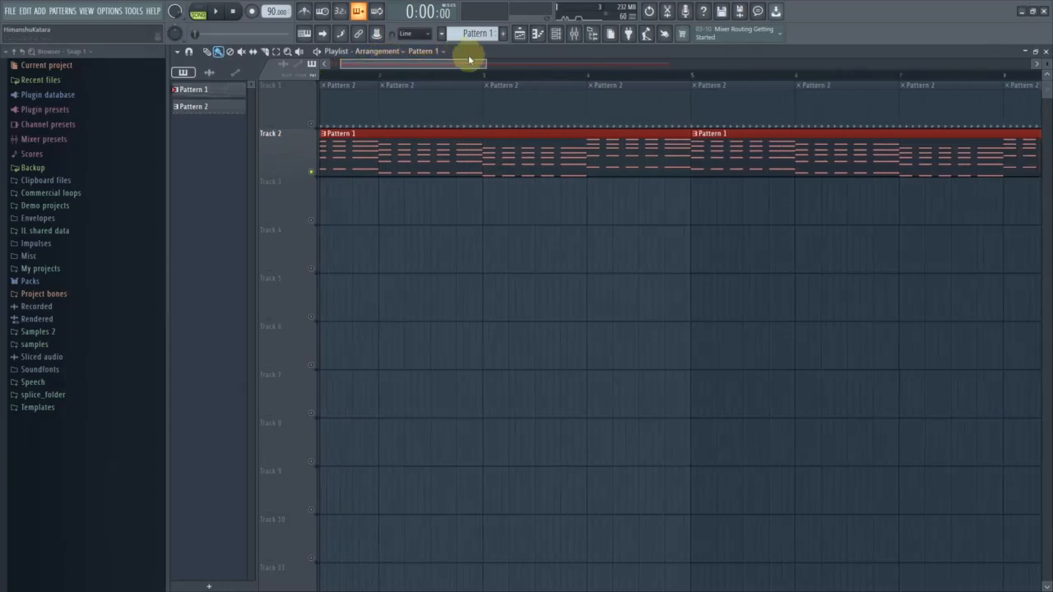
drag(486, 63, 869, 63)
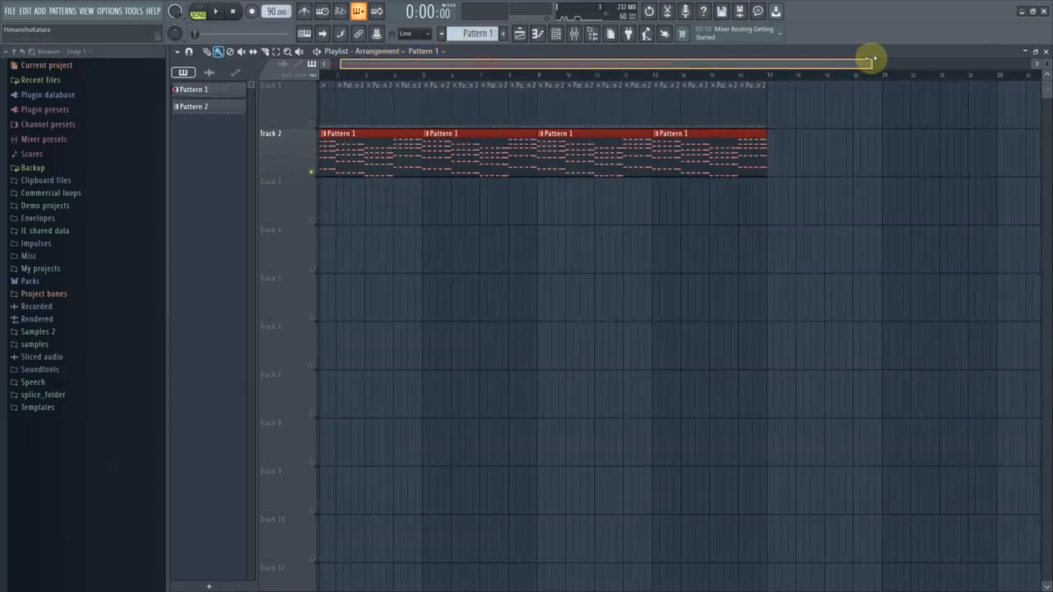
click(313, 126)
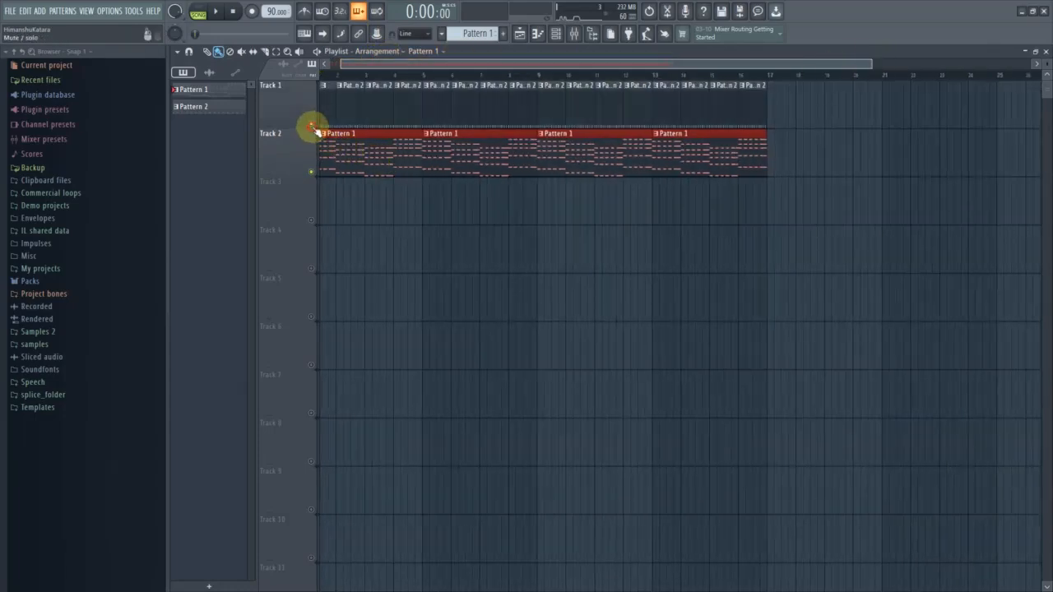
click(216, 13)
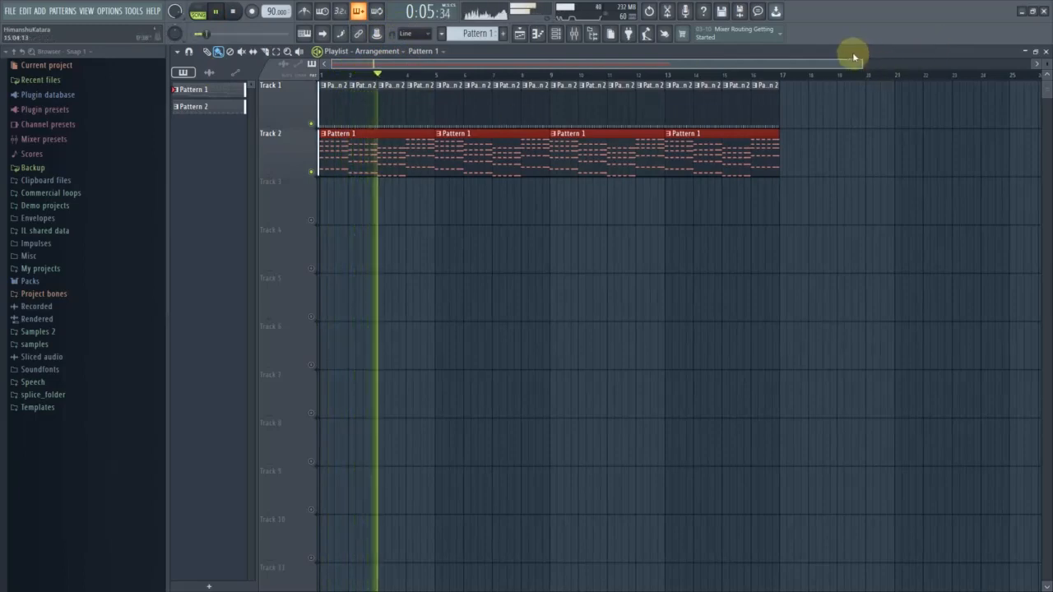
key(space)
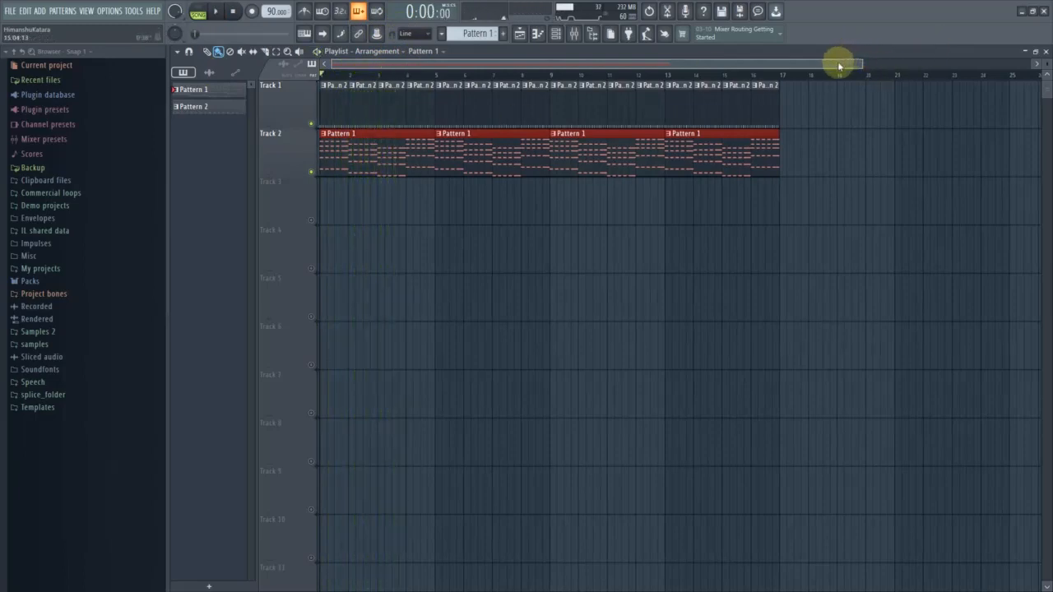